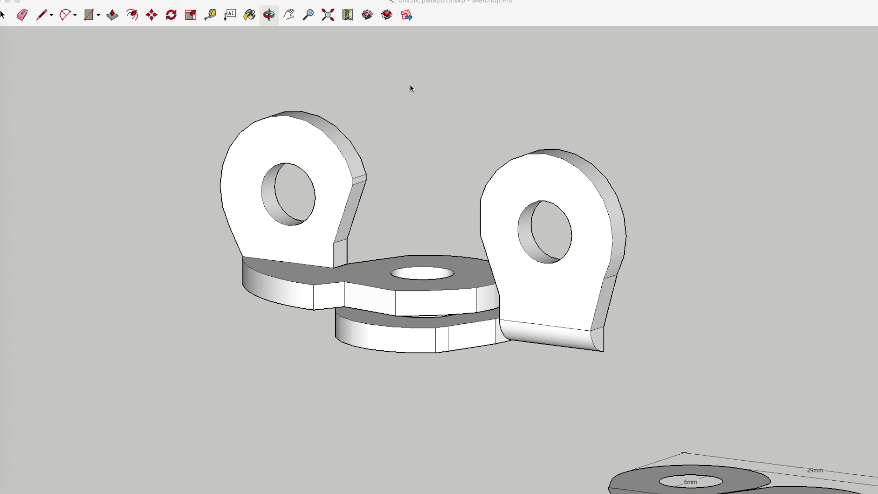
# - Orbit the bracket back and forth to inspect it, then zoom out
pyautogui.click(269, 15)
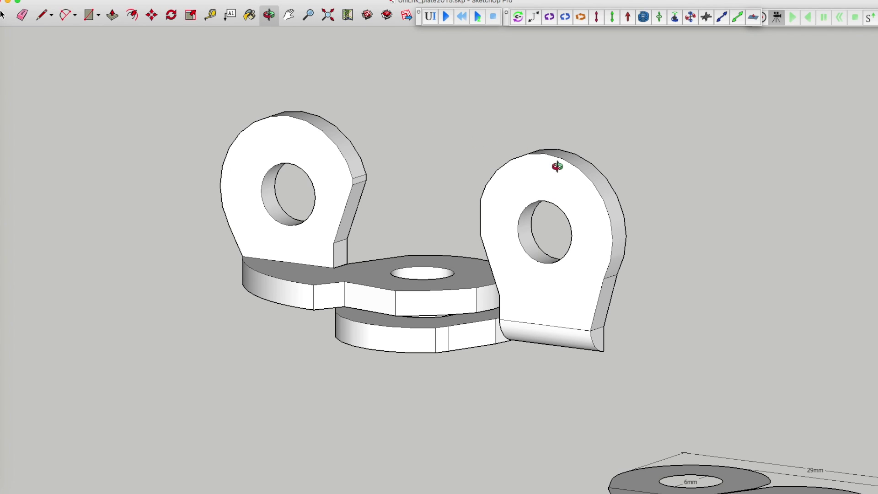
pyautogui.moveTo(557, 166); pyautogui.dragTo(576, 175)
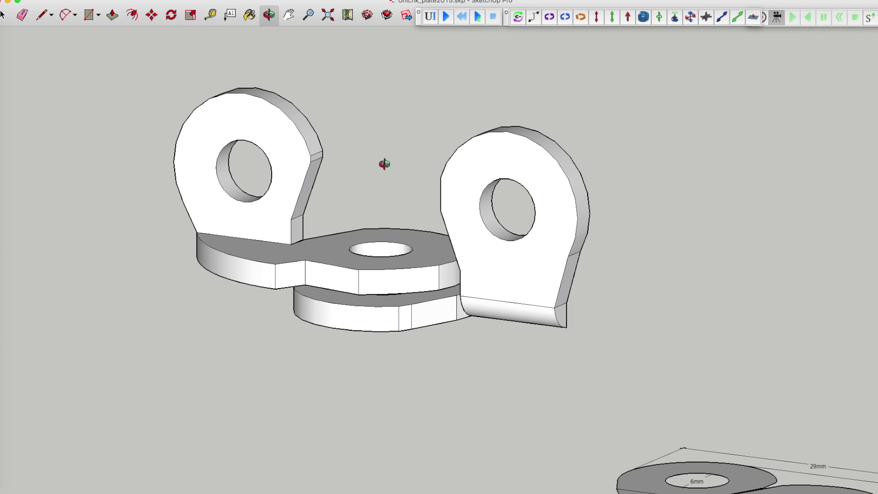
pyautogui.moveTo(300, 156); pyautogui.dragTo(281, 148)
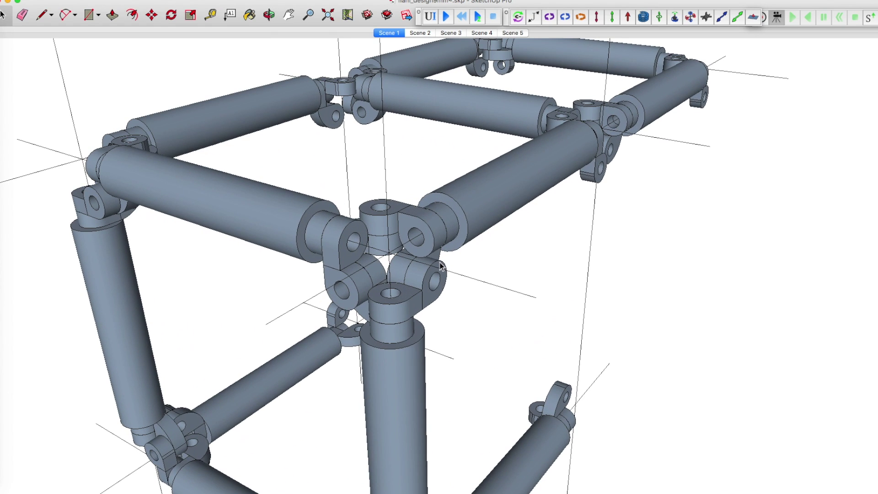
pyautogui.scroll(-2, 440, 262)
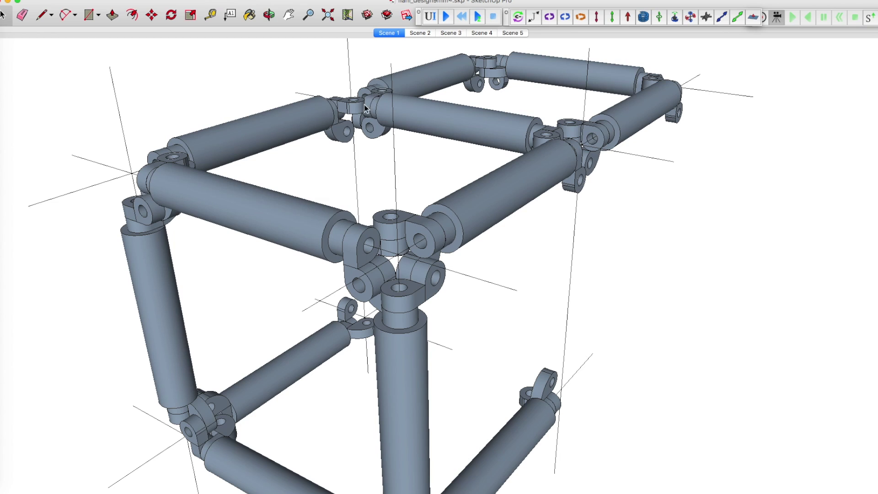
# - Orbit and zoom around the frame's front corner joint and left strut to inspect the lug connectors
pyautogui.click(268, 15)
pyautogui.moveTo(442, 249); pyautogui.dragTo(274, 212)
pyautogui.scroll(3, 282, 208)
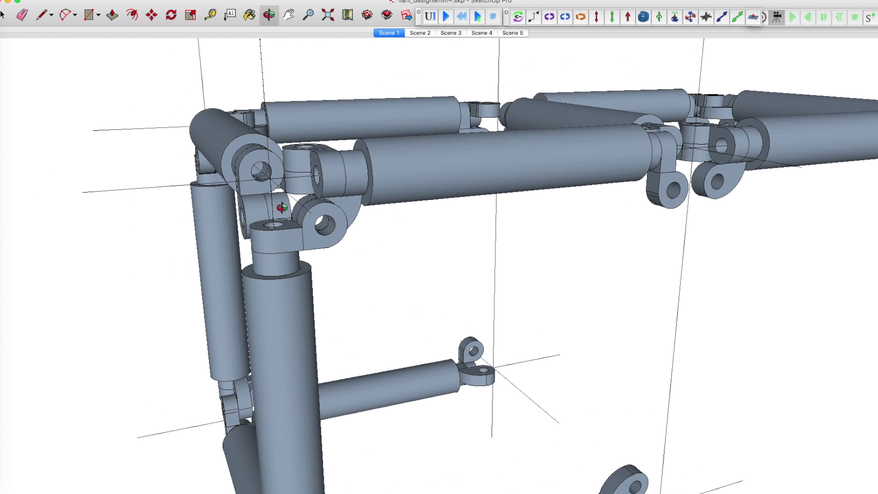
pyautogui.scroll(10, 282, 208)
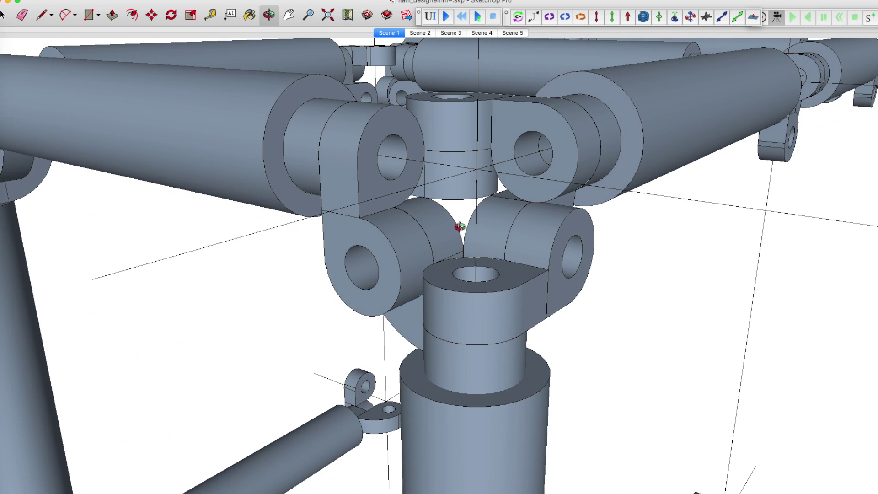
pyautogui.moveTo(459, 226); pyautogui.dragTo(623, 286)
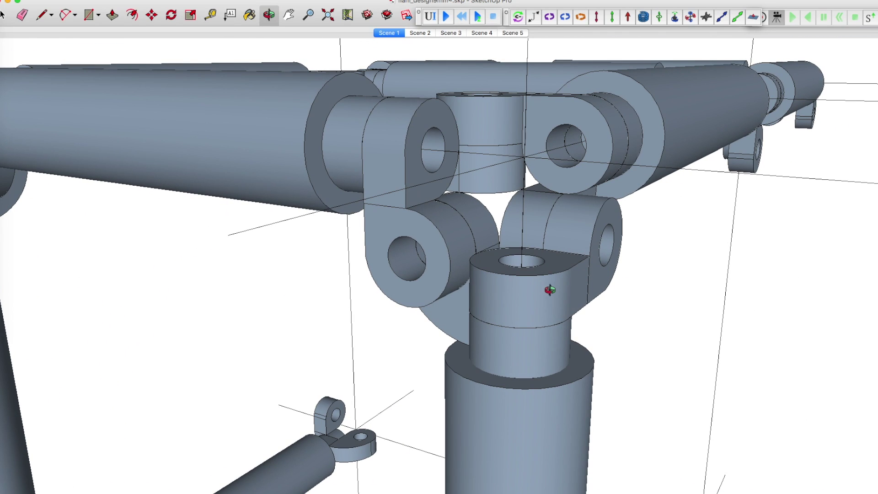
pyautogui.moveTo(594, 268); pyautogui.dragTo(349, 294)
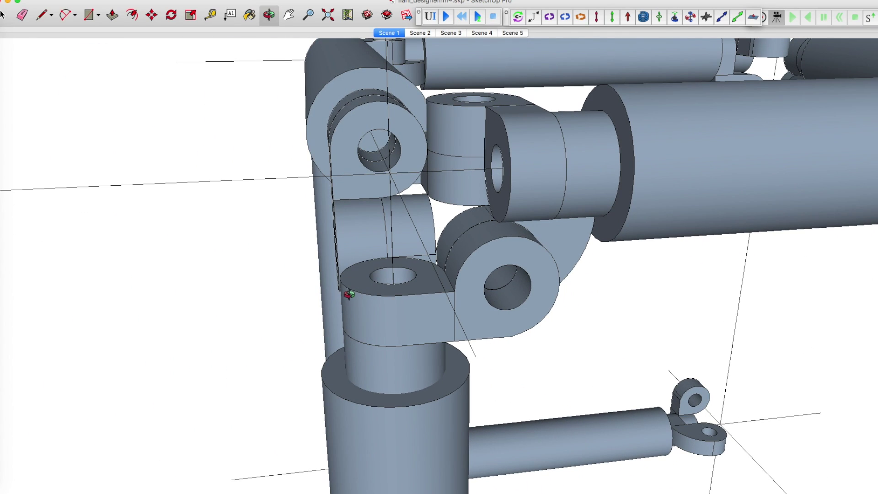
pyautogui.scroll(-2, 353, 294)
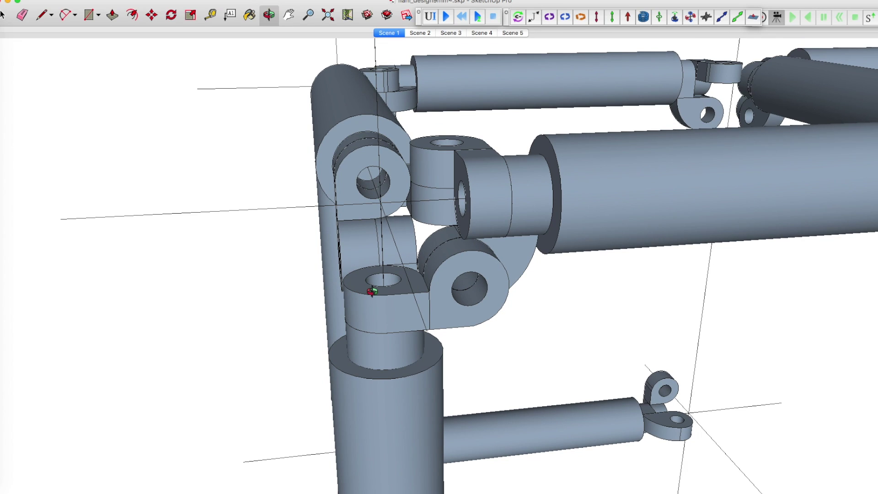
pyautogui.moveTo(362, 300); pyautogui.dragTo(440, 297)
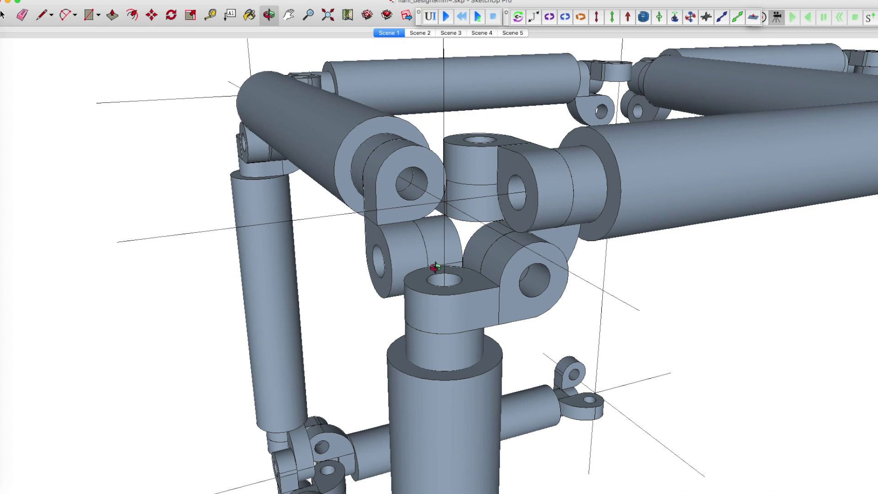
pyautogui.moveTo(432, 269); pyautogui.dragTo(523, 278)
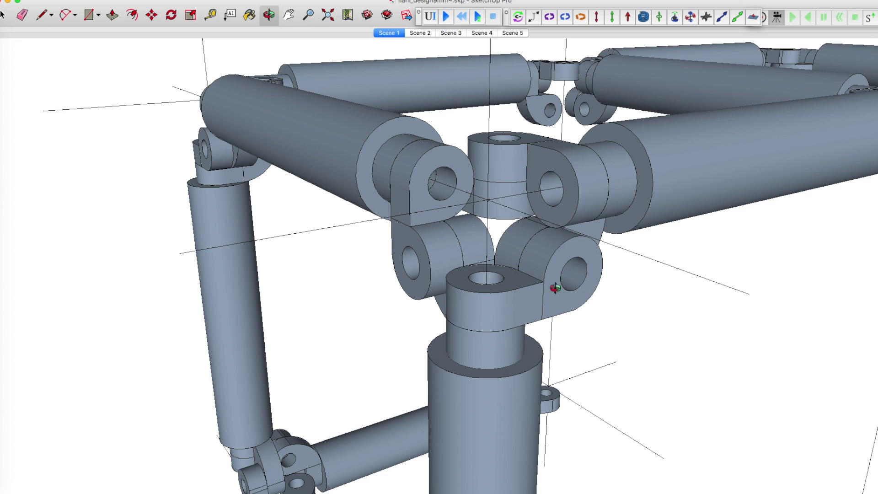
pyautogui.moveTo(555, 259); pyautogui.dragTo(475, 257)
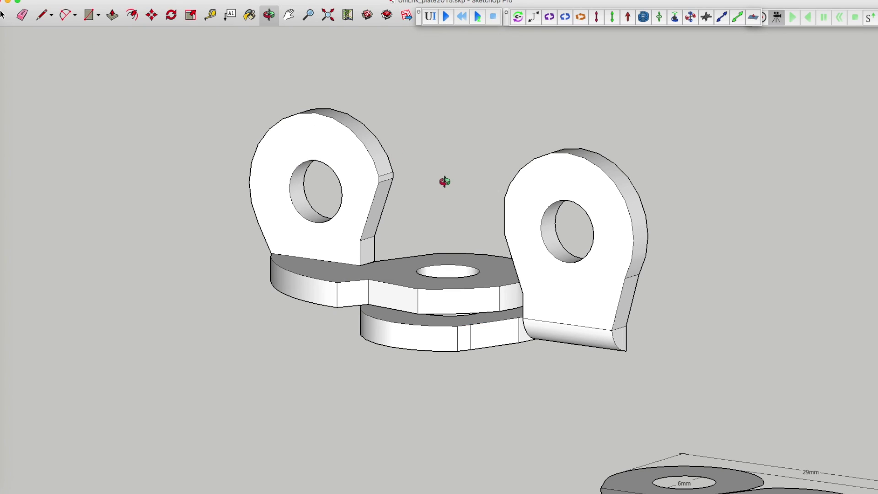
pyautogui.moveTo(510, 205); pyautogui.dragTo(605, 371)
pyautogui.scroll(-5, 450, 274)
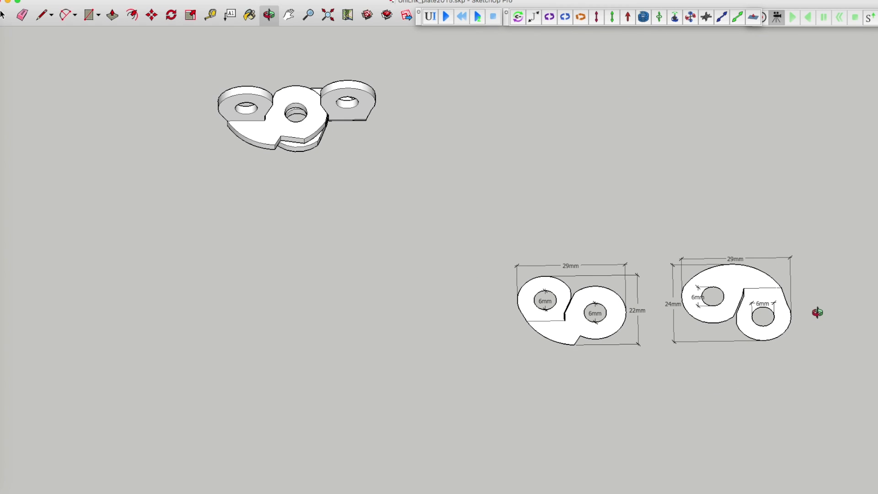
pyautogui.scroll(2, 825, 276)
pyautogui.scroll(3, 826, 278)
pyautogui.scroll(1, 708, 361)
pyautogui.moveTo(702, 386); pyautogui.dragTo(719, 399)
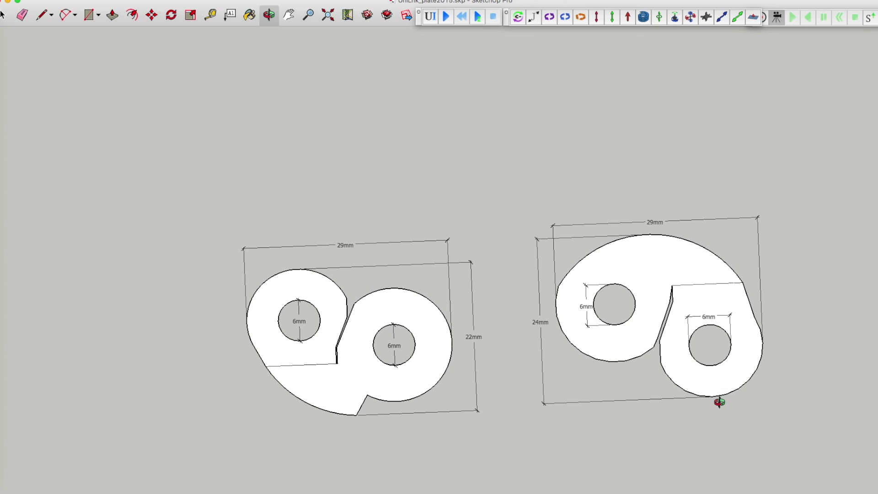
pyautogui.moveTo(601, 385); pyautogui.dragTo(504, 348)
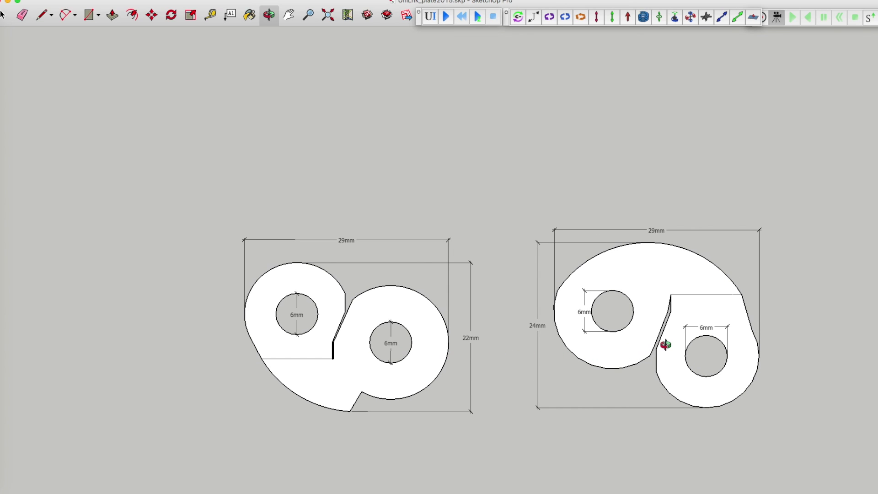
pyautogui.moveTo(661, 347); pyautogui.dragTo(663, 347)
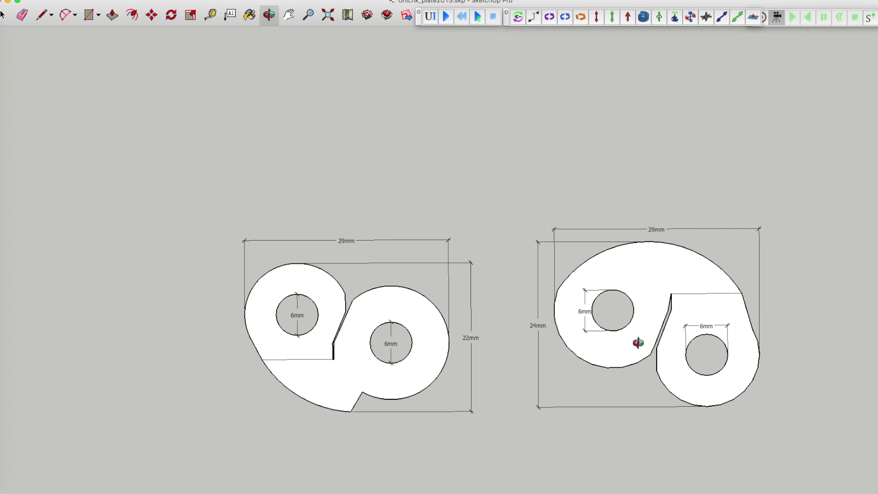
pyautogui.scroll(2, 704, 457)
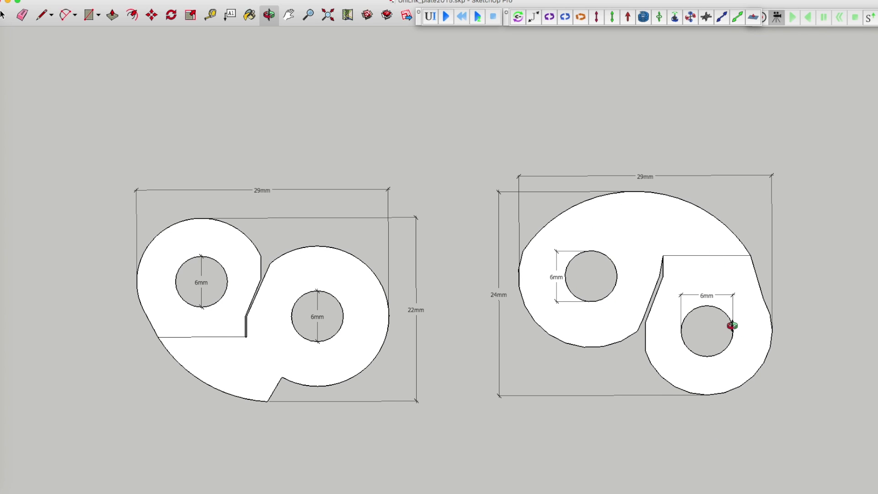
pyautogui.scroll(-5, 613, 294)
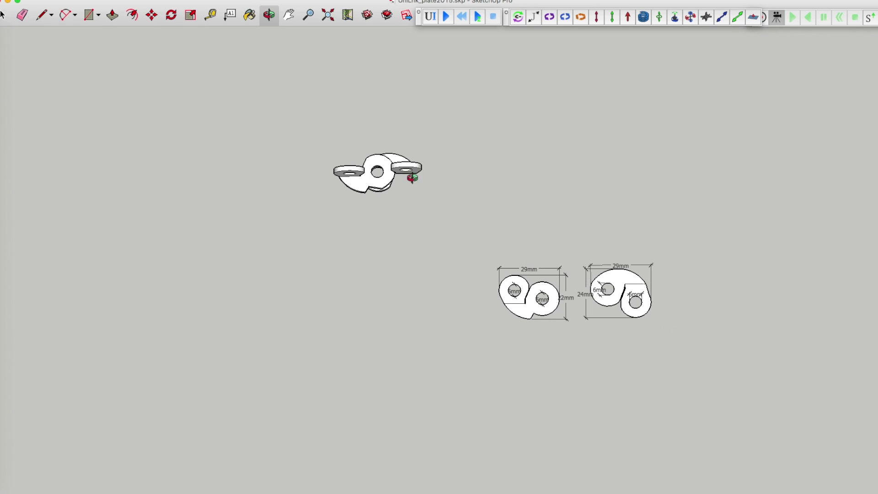
pyautogui.moveTo(373, 172); pyautogui.dragTo(399, 148)
pyautogui.scroll(5, 375, 230)
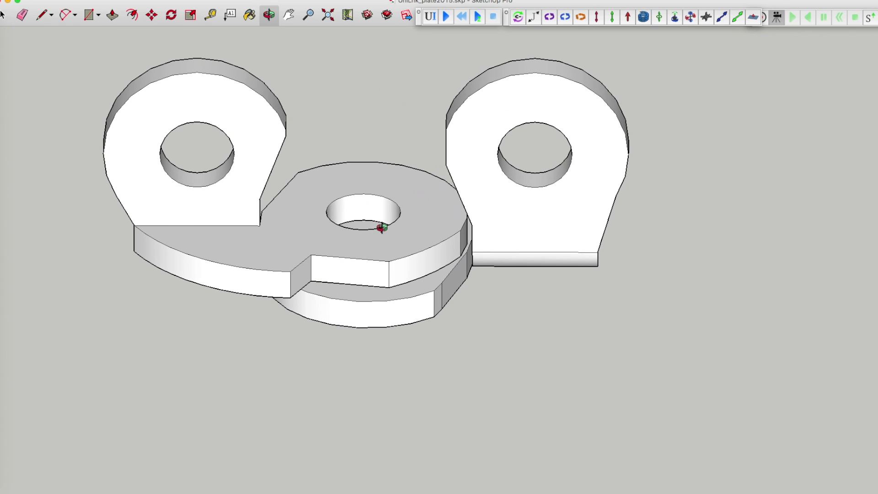
pyautogui.moveTo(382, 227); pyautogui.dragTo(603, 198)
pyautogui.moveTo(670, 217); pyautogui.dragTo(709, 196)
pyautogui.moveTo(359, 222); pyautogui.dragTo(458, 253)
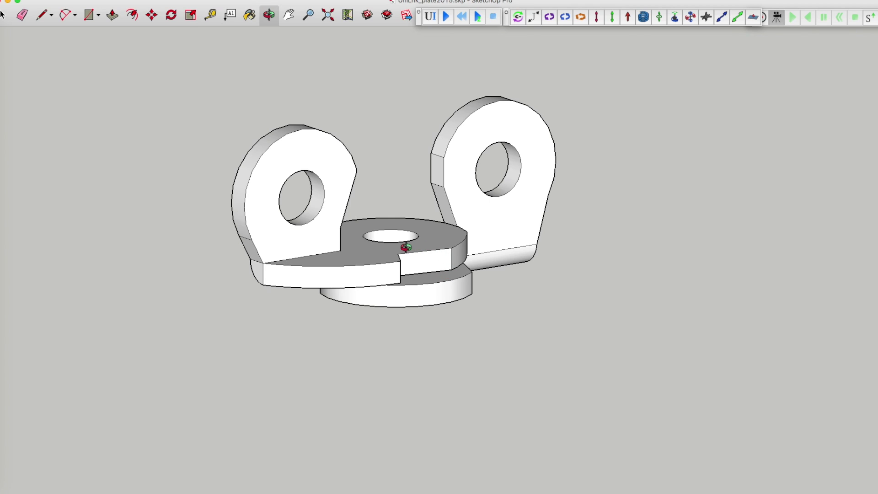
pyautogui.moveTo(410, 249); pyautogui.dragTo(374, 249)
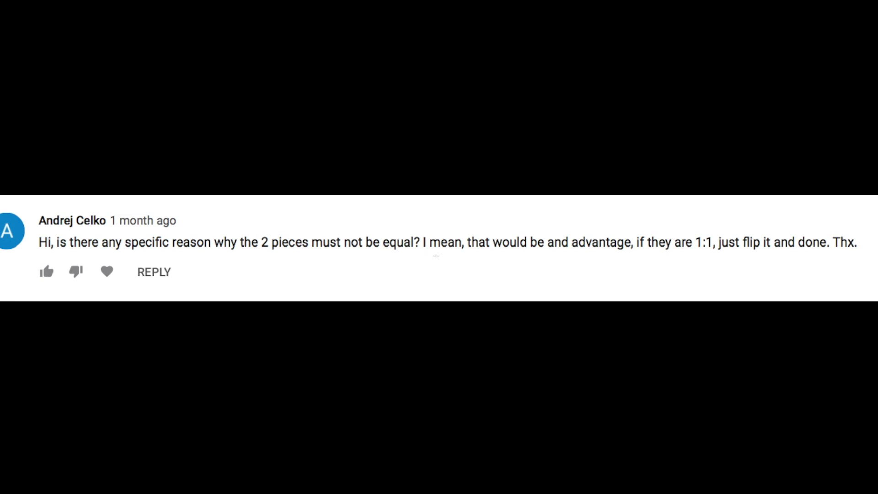
pyautogui.press('super+shift+4')
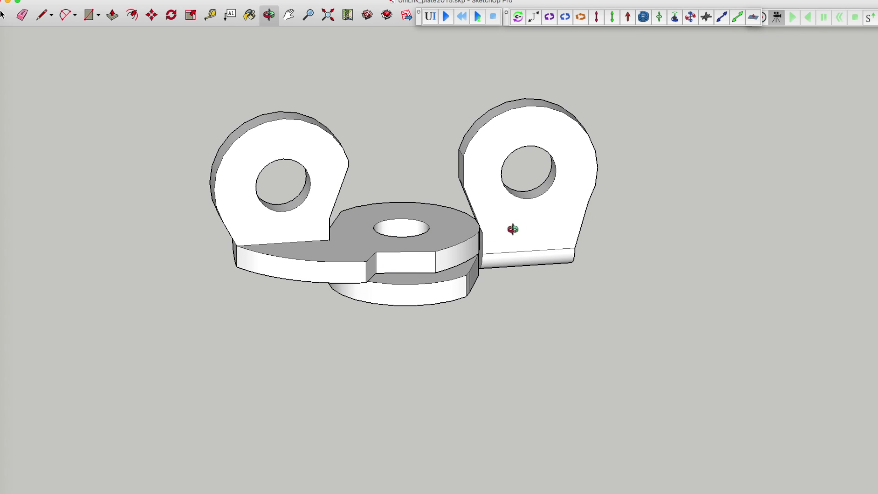
# - Orbit and zoom to a near-frontal view of the bracket, then return to the Select tool
pyautogui.moveTo(427, 264); pyautogui.dragTo(422, 280)
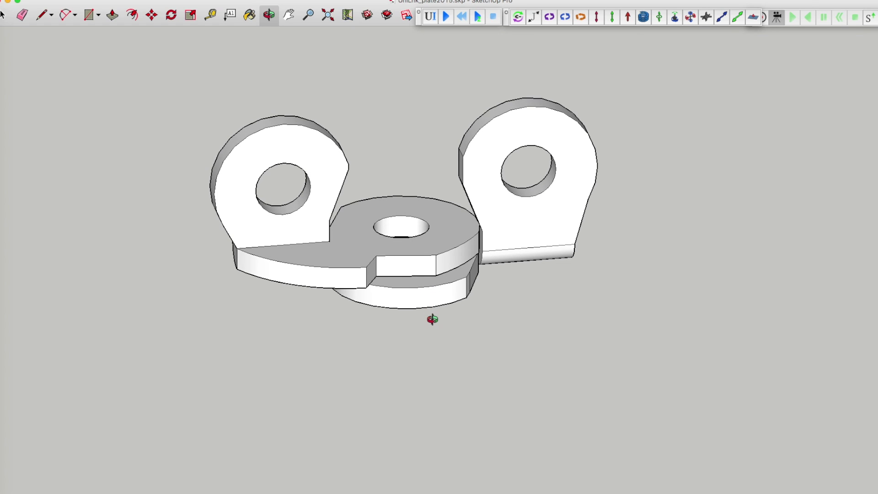
pyautogui.moveTo(429, 318); pyautogui.dragTo(374, 188)
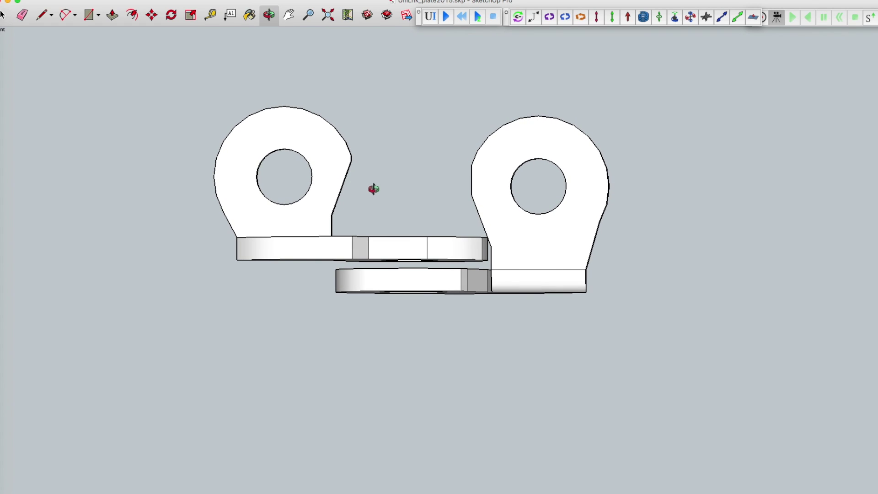
pyautogui.moveTo(314, 204); pyautogui.dragTo(402, 280)
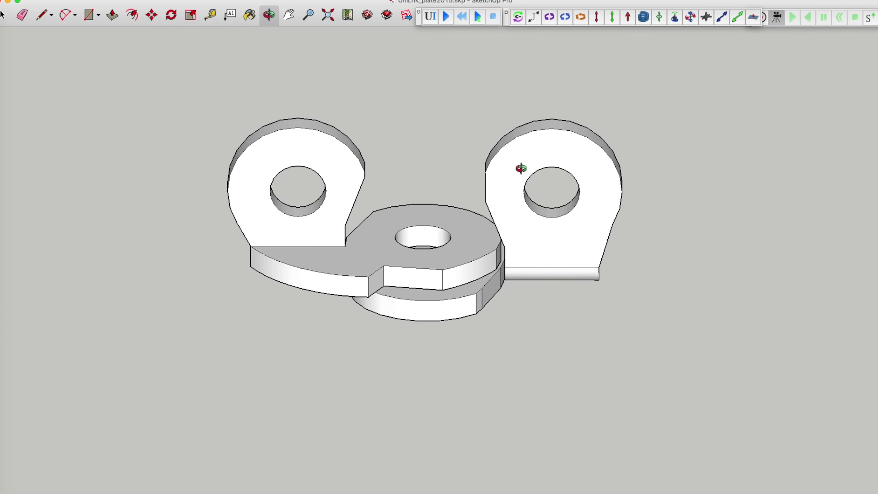
pyautogui.scroll(2, 518, 170)
pyautogui.moveTo(390, 264); pyautogui.dragTo(382, 151)
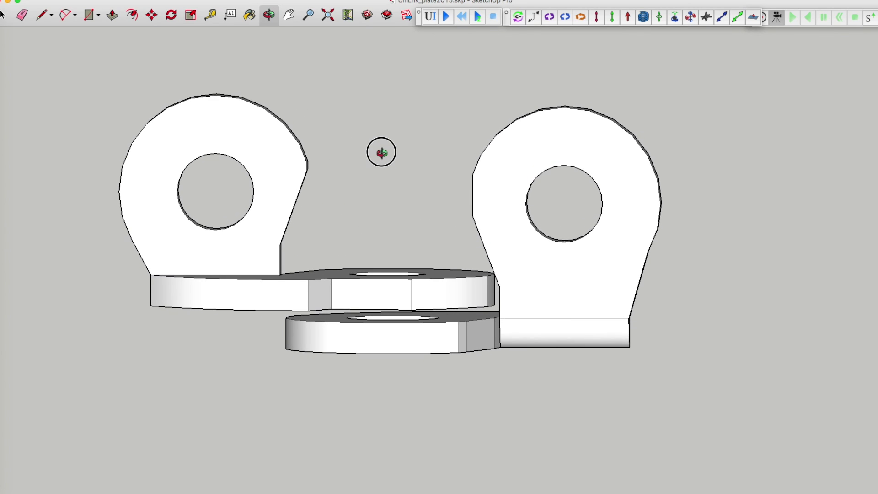
pyautogui.click(3, 15)
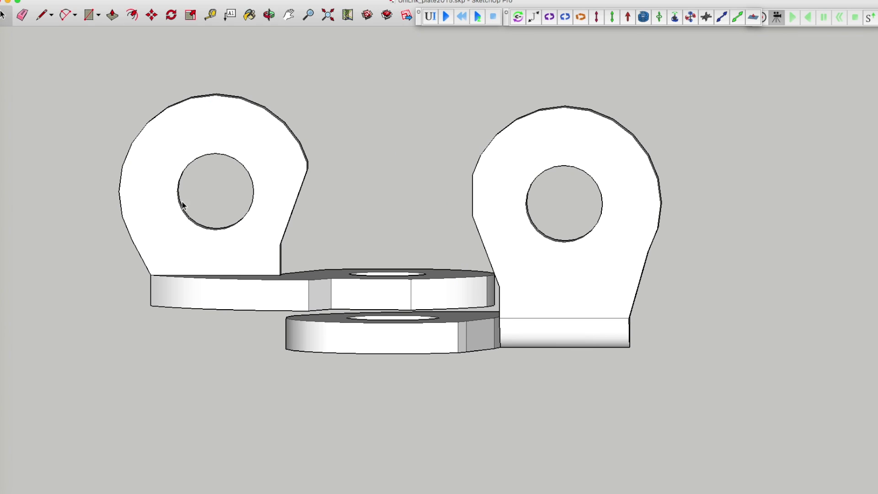
# - Move the left lug component slightly lower
pyautogui.click(401, 295)
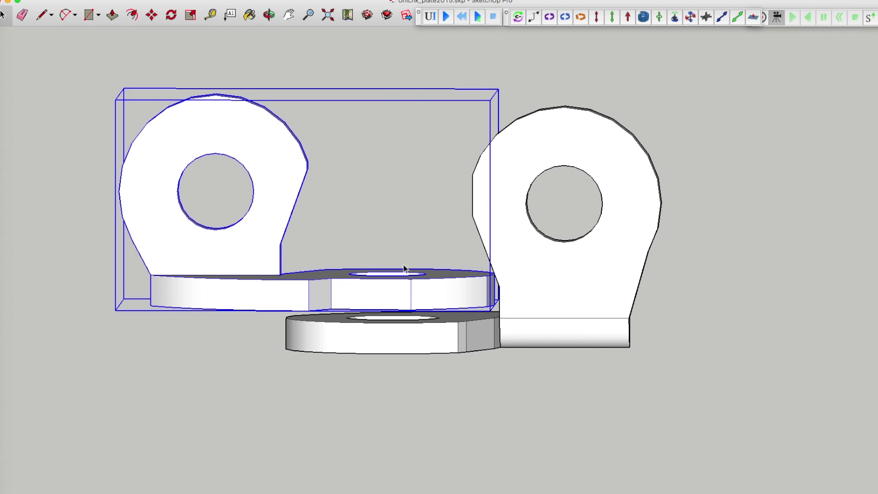
pyautogui.click(151, 17)
pyautogui.click(502, 288)
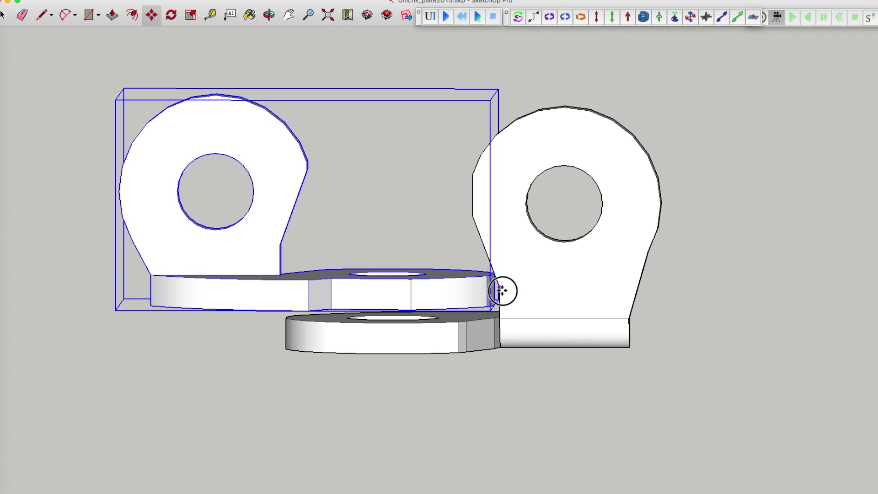
pyautogui.click(502, 293)
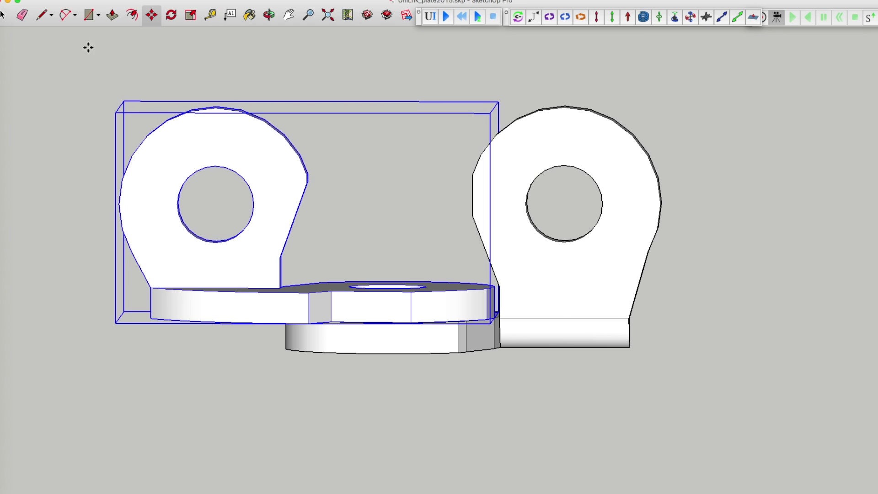
# - Draw a red-axis reference line through both holes
pyautogui.click(42, 15)
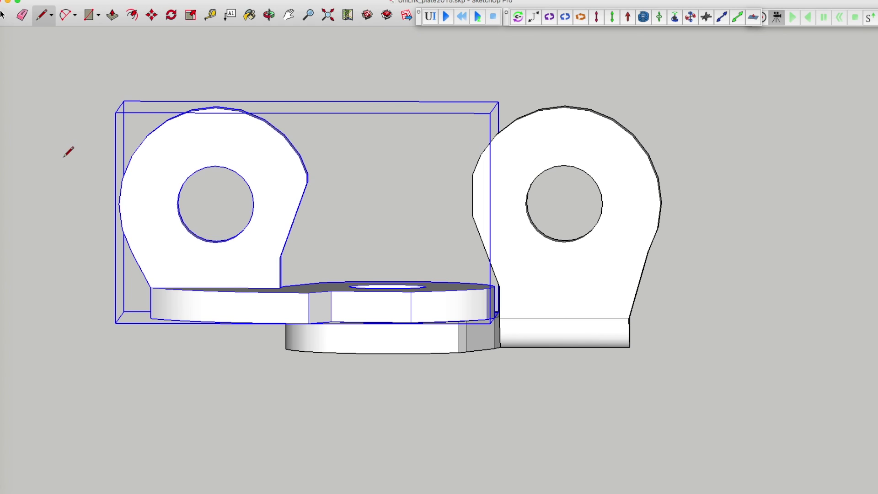
pyautogui.click(61, 198)
pyautogui.click(762, 199)
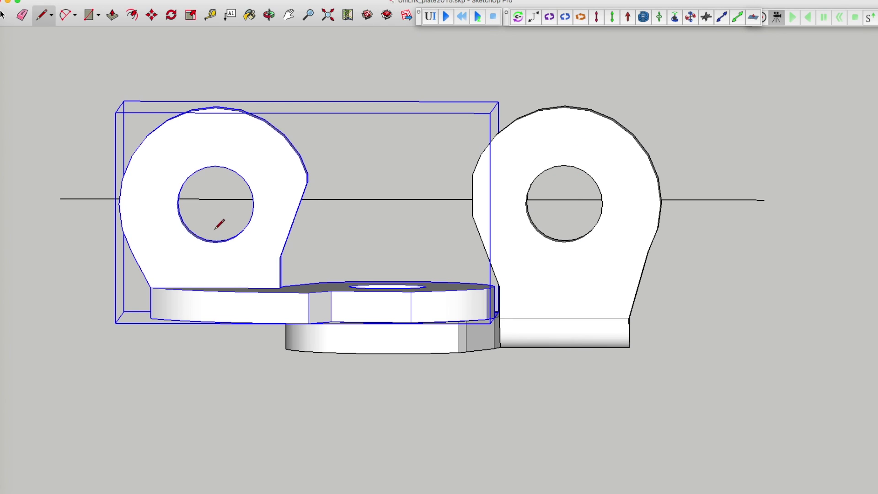
# - Delete the left lug component
pyautogui.click(3, 15)
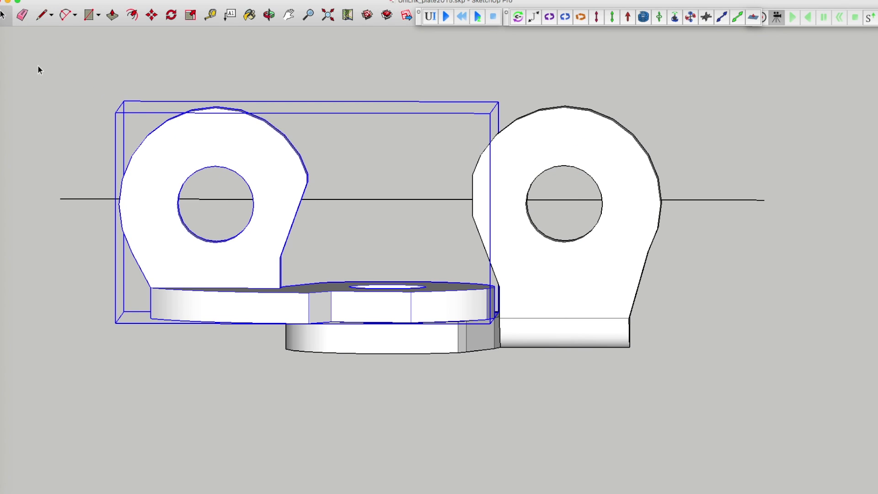
pyautogui.click(220, 239)
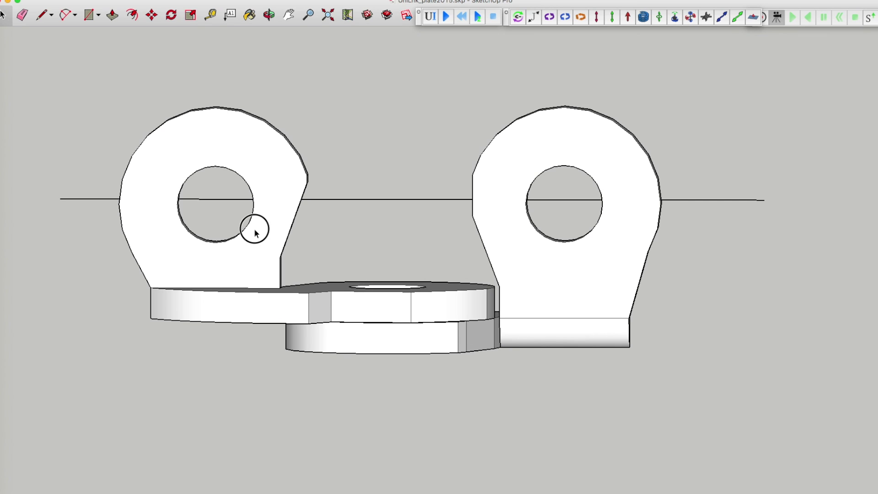
pyautogui.click(285, 257)
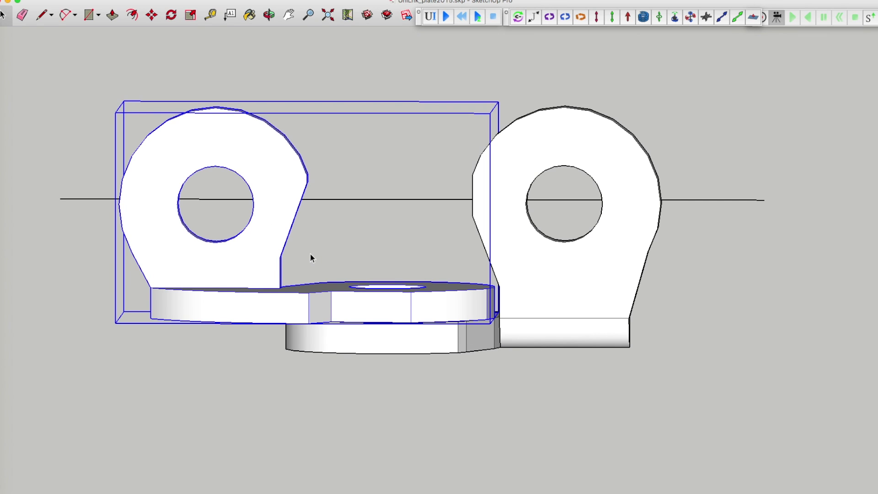
pyautogui.press('Delete')
# - Rotate-copy the right lug-and-disc link about the disc hole to the left side
pyautogui.click(559, 304)
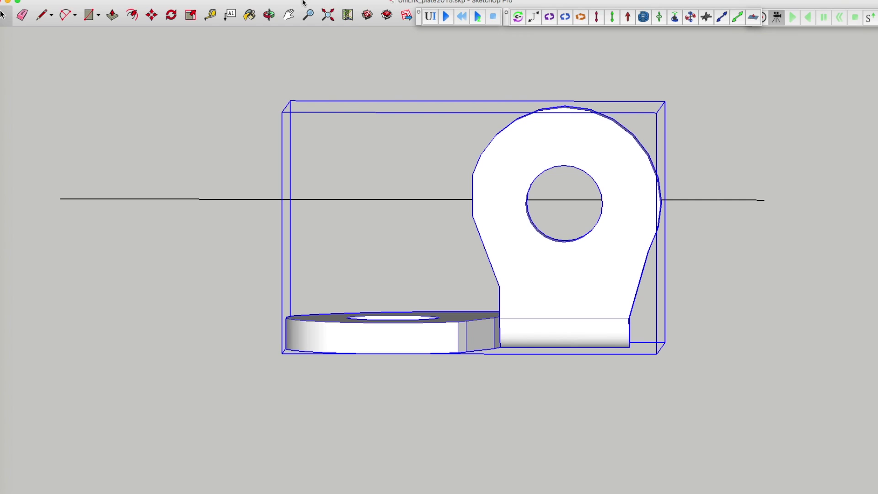
pyautogui.click(268, 15)
pyautogui.moveTo(297, 183); pyautogui.dragTo(338, 256)
pyautogui.press('q')
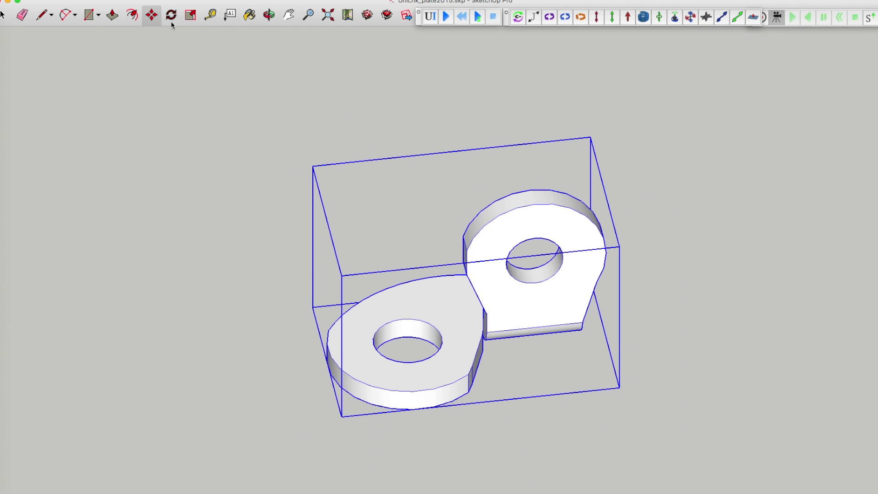
pyautogui.scroll(5, 403, 326)
pyautogui.click(377, 273)
pyautogui.click(446, 262)
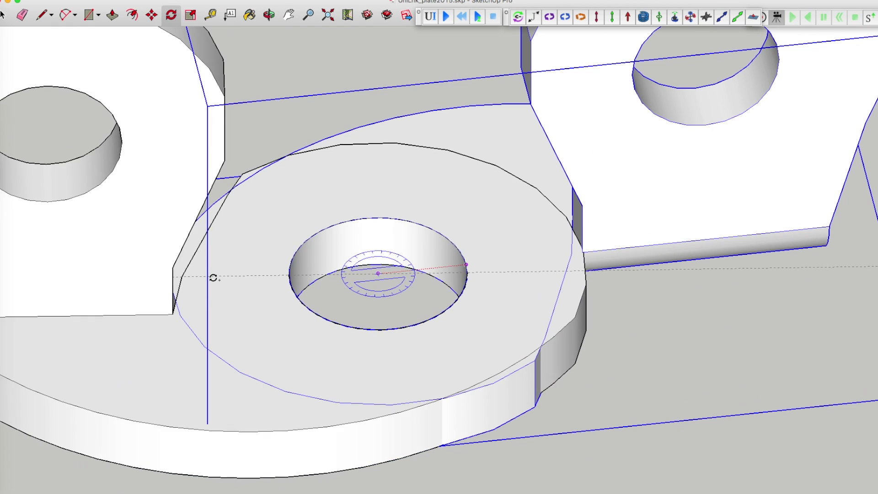
pyautogui.click(211, 274)
# - Raise the rotated copy so its plate sits on top of the other link's disc
pyautogui.press('o')
pyautogui.moveTo(509, 439); pyautogui.dragTo(458, 249)
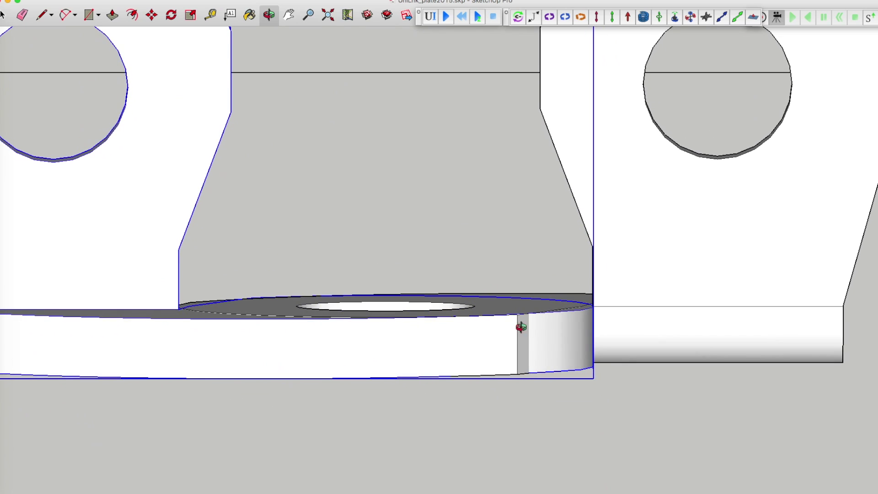
pyautogui.moveTo(534, 332); pyautogui.dragTo(529, 304)
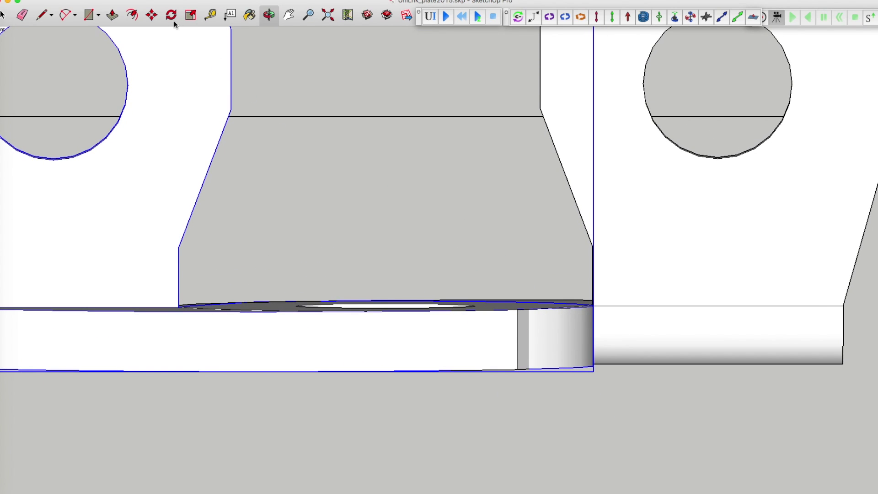
pyautogui.click(153, 16)
pyautogui.moveTo(596, 300); pyautogui.dragTo(594, 251)
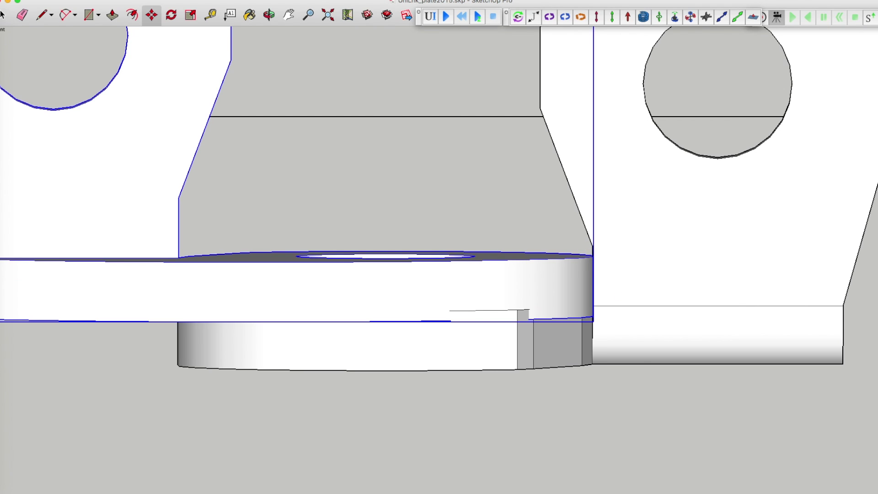
pyautogui.press('Return')
# - Check the discs' alignment from above, then clear the selection and window-select both links
pyautogui.scroll(-3, 543, 320)
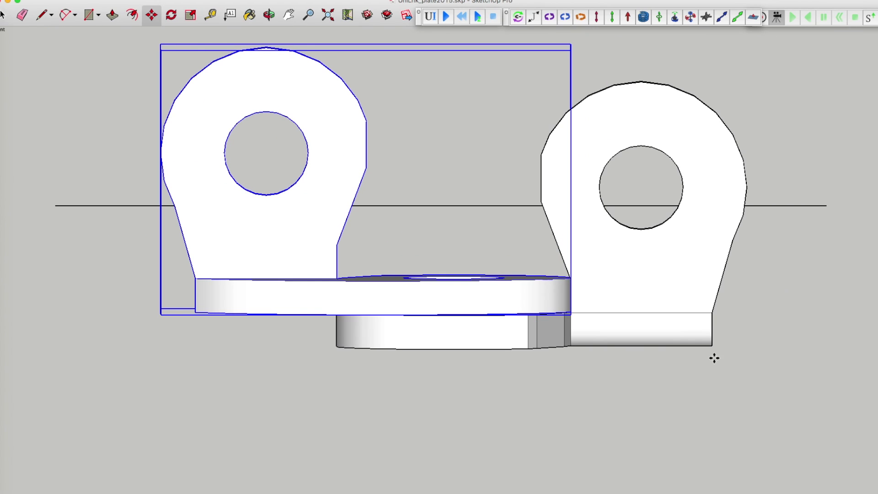
pyautogui.scroll(-2, 442, 357)
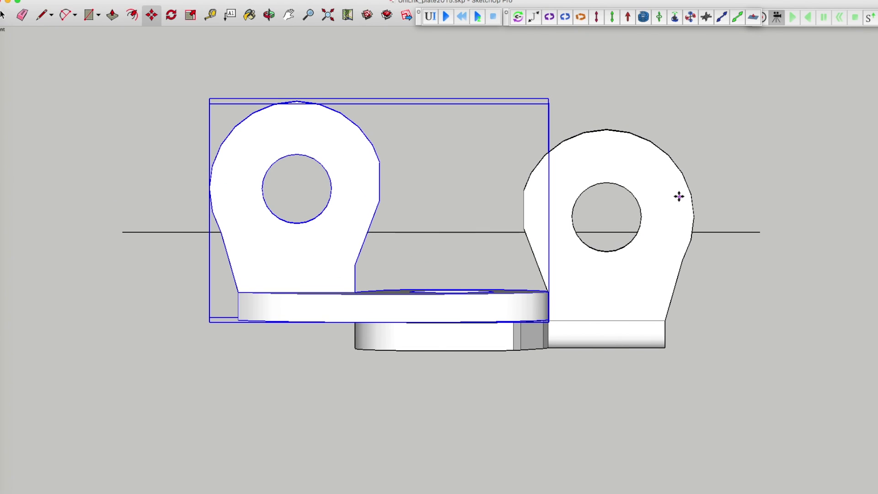
pyautogui.scroll(3, 679, 196)
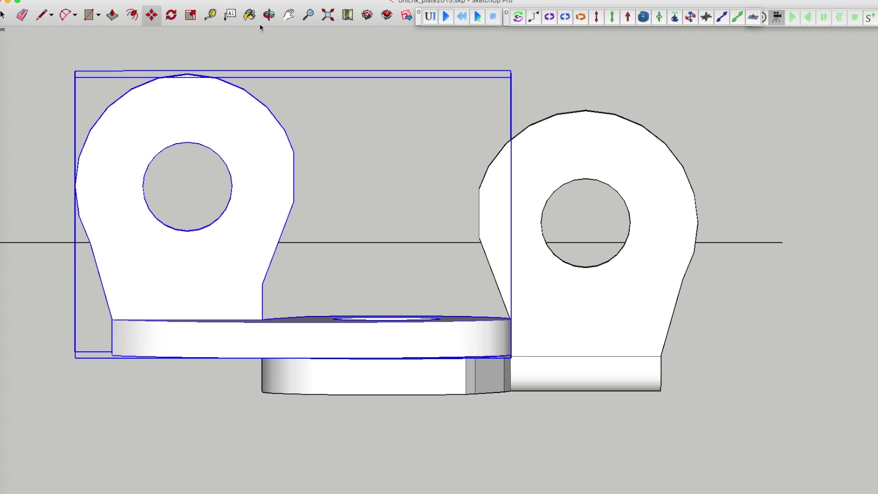
pyautogui.press('o')
pyautogui.moveTo(378, 270); pyautogui.dragTo(380, 274)
pyautogui.moveTo(380, 275); pyautogui.dragTo(381, 273, button='middle')
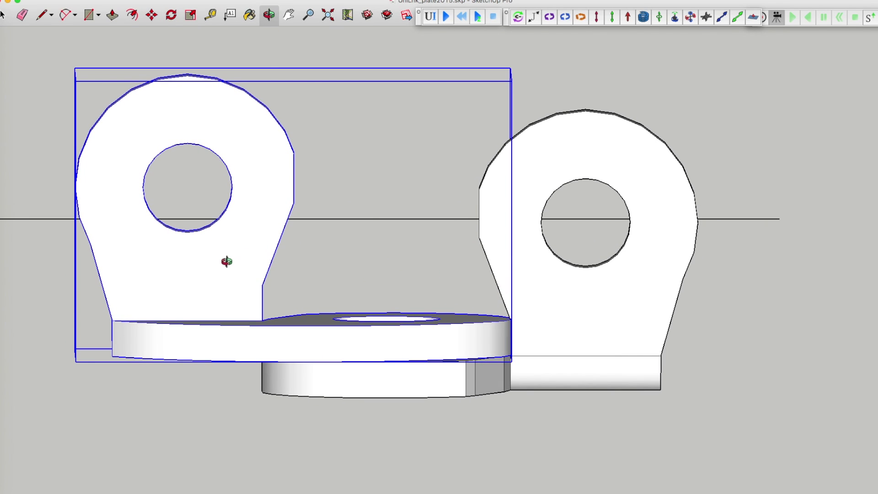
pyautogui.click(3, 16)
pyautogui.click(32, 72)
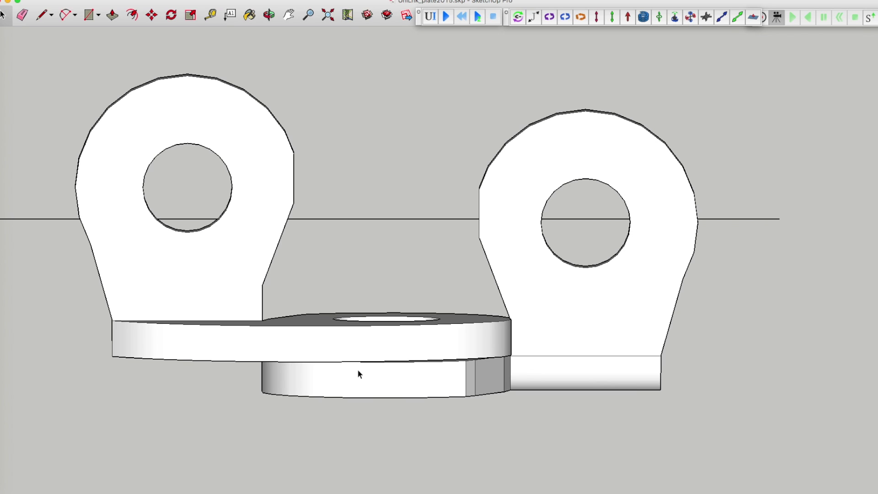
pyautogui.scroll(-3, 550, 371)
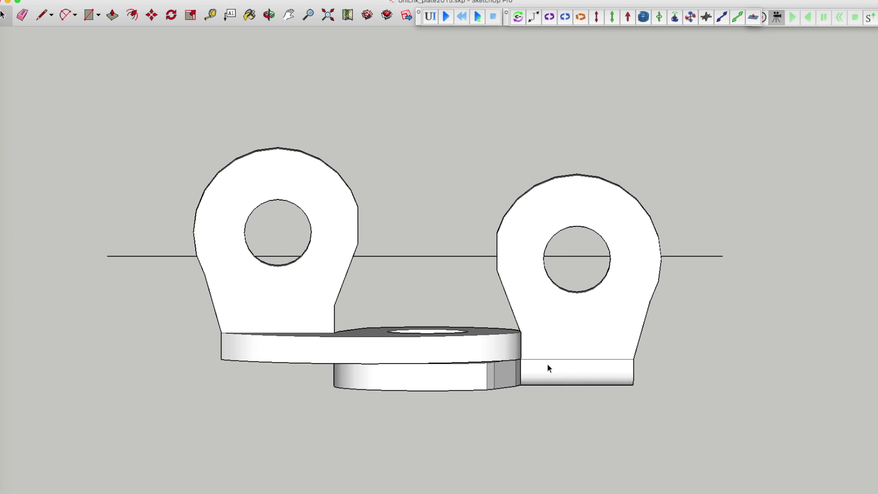
pyautogui.moveTo(172, 135); pyautogui.dragTo(703, 420)
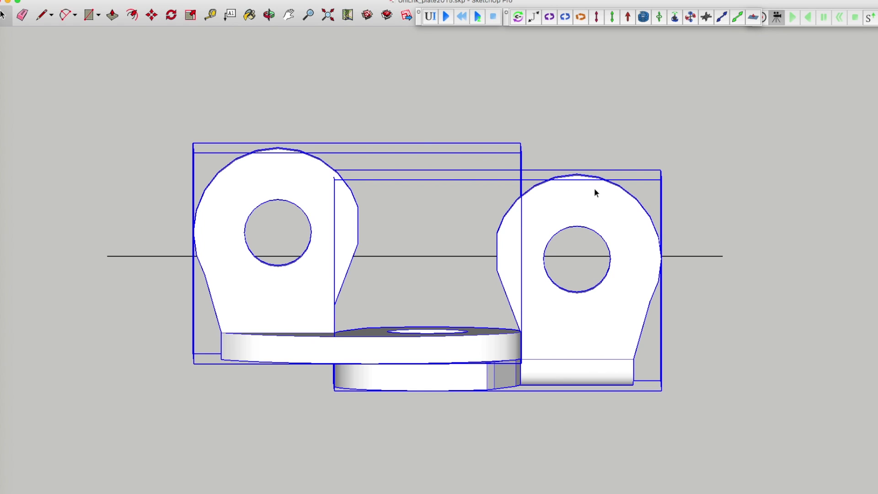
# - Copy the linked pair one link to the left, repeated with 2x
pyautogui.scroll(-2, 595, 192)
pyautogui.click(155, 17)
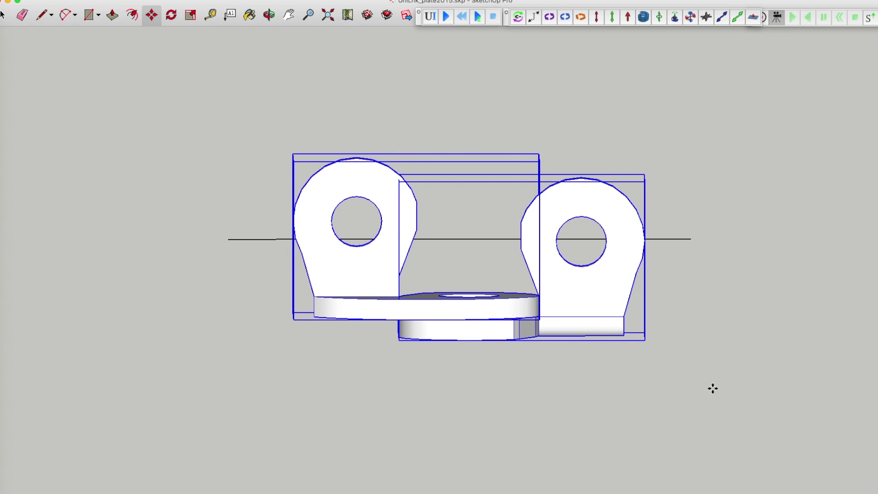
pyautogui.click(687, 408)
pyautogui.press('alt')
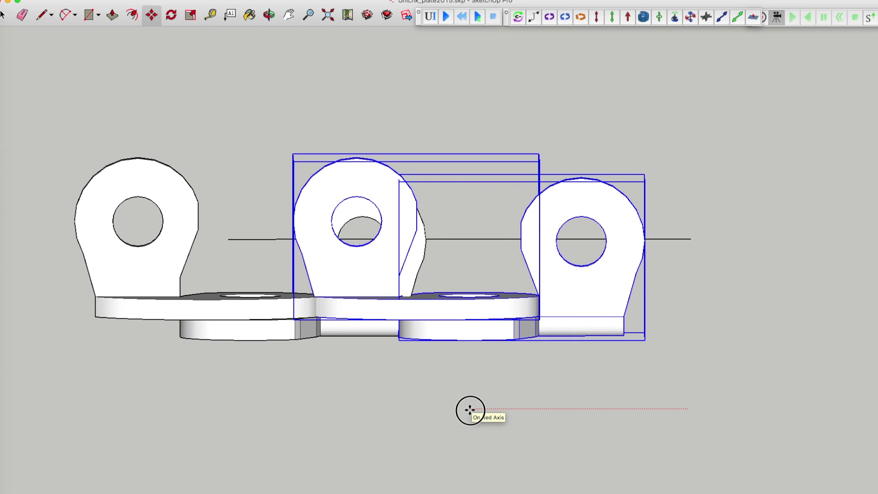
pyautogui.click(470, 410)
pyautogui.write('2x')
pyautogui.press('Return')
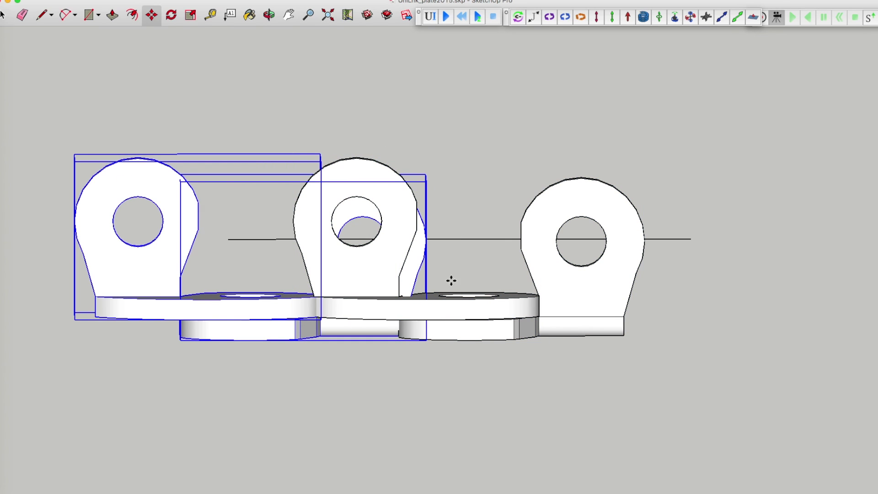
# - Orbit to look down on the extended chain
pyautogui.click(269, 15)
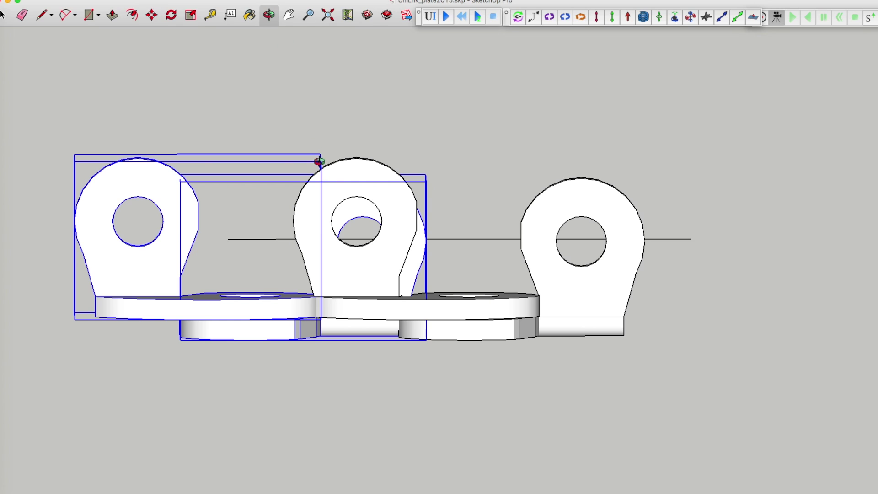
pyautogui.moveTo(317, 160); pyautogui.dragTo(413, 254)
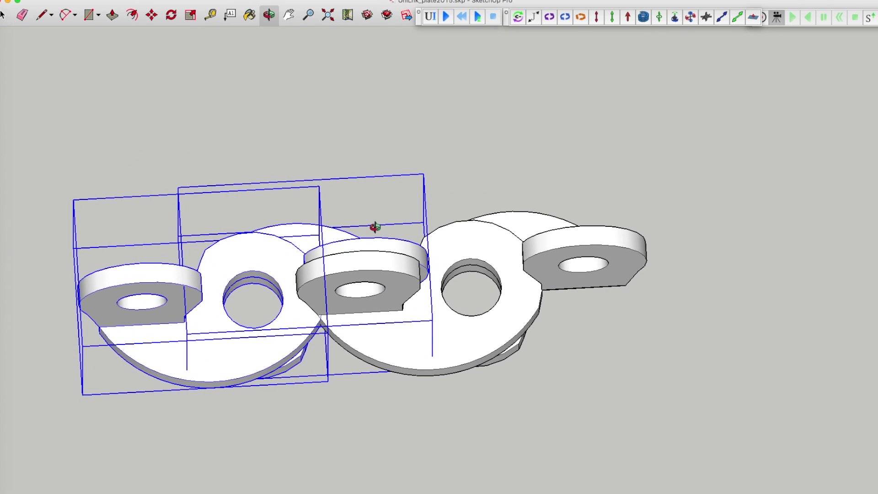
pyautogui.click(171, 16)
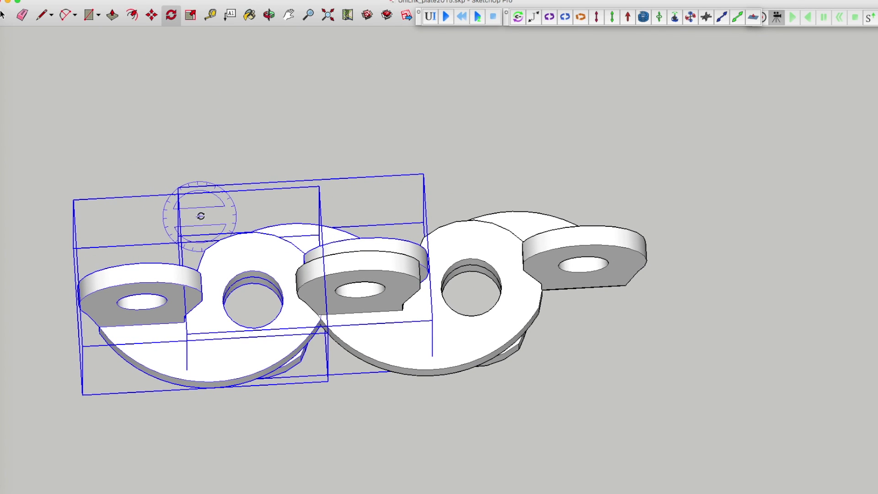
# - Rotate the left link slightly about its hole
pyautogui.click(253, 301)
pyautogui.click(43, 309)
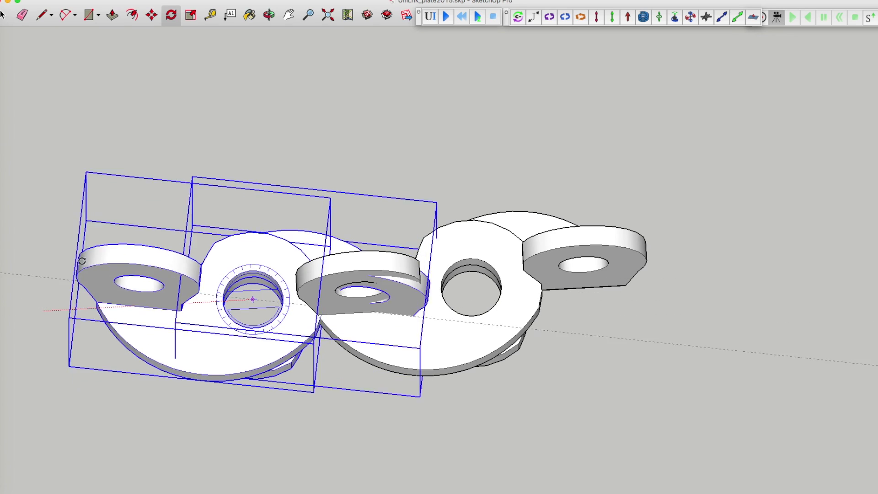
pyautogui.click(649, 273)
# - Shift the two left links onto the connecting edge, deselect them, and orbit to face them
pyautogui.click(269, 15)
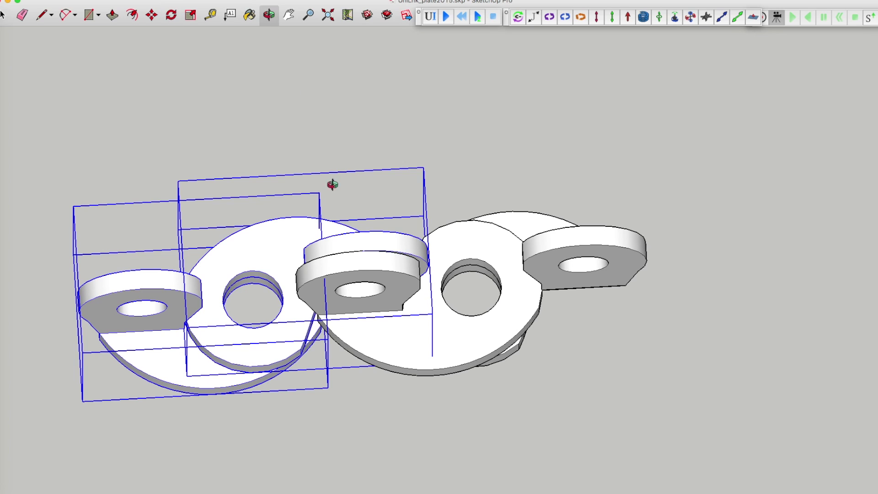
pyautogui.moveTo(394, 322); pyautogui.dragTo(352, 252)
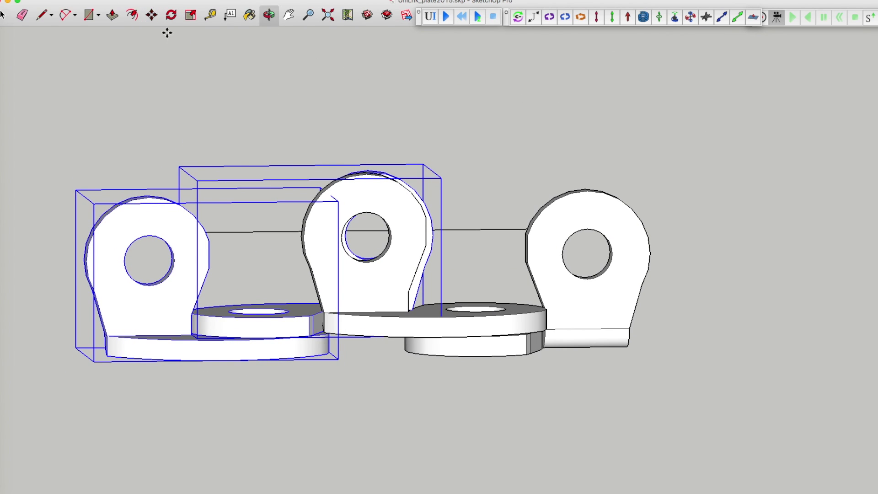
pyautogui.press('m')
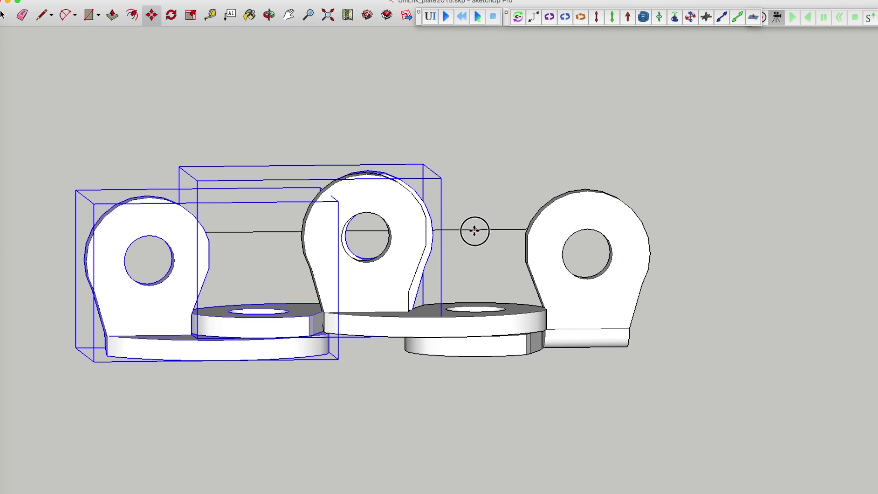
pyautogui.click(474, 231)
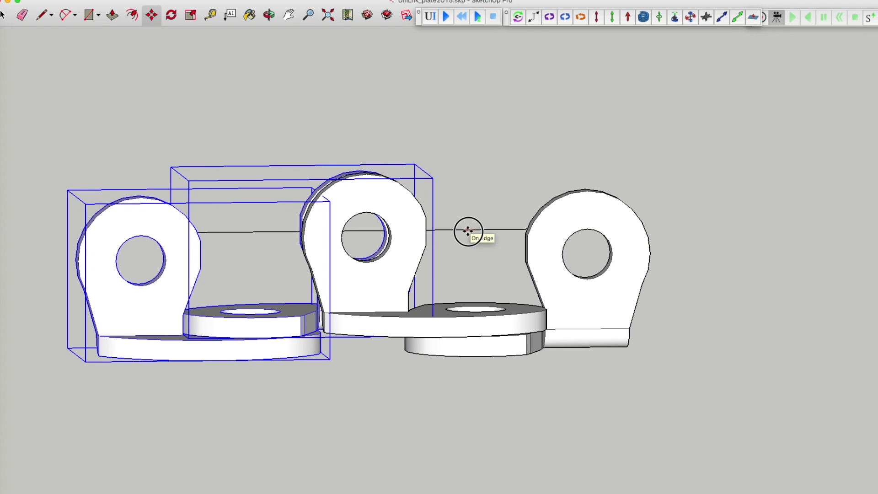
pyautogui.click(467, 232)
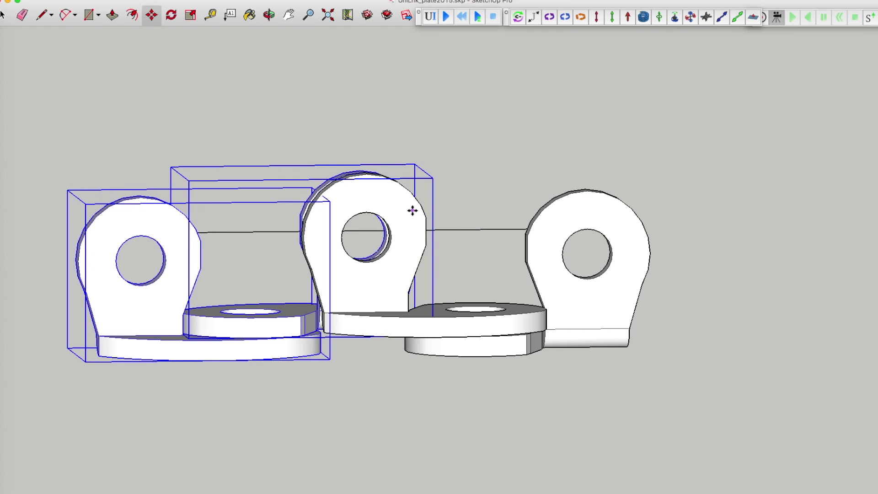
pyautogui.scroll(2, 333, 154)
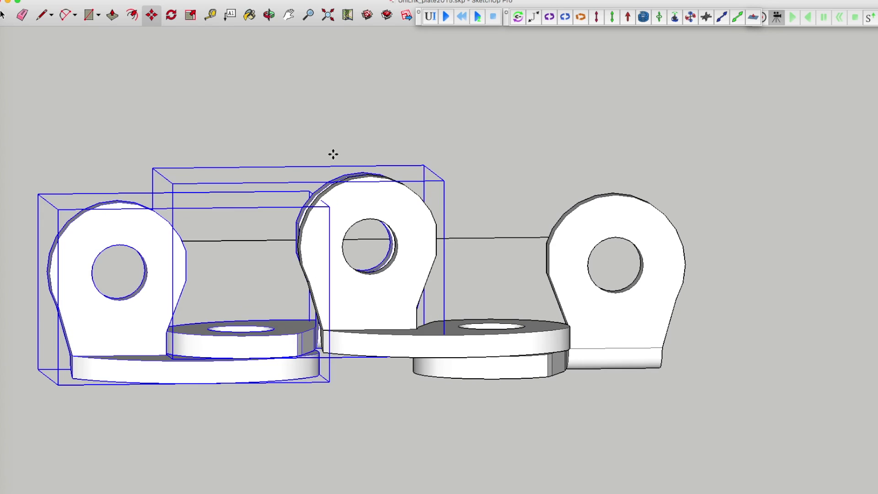
pyautogui.click(6, 16)
pyautogui.click(224, 128)
pyautogui.click(270, 16)
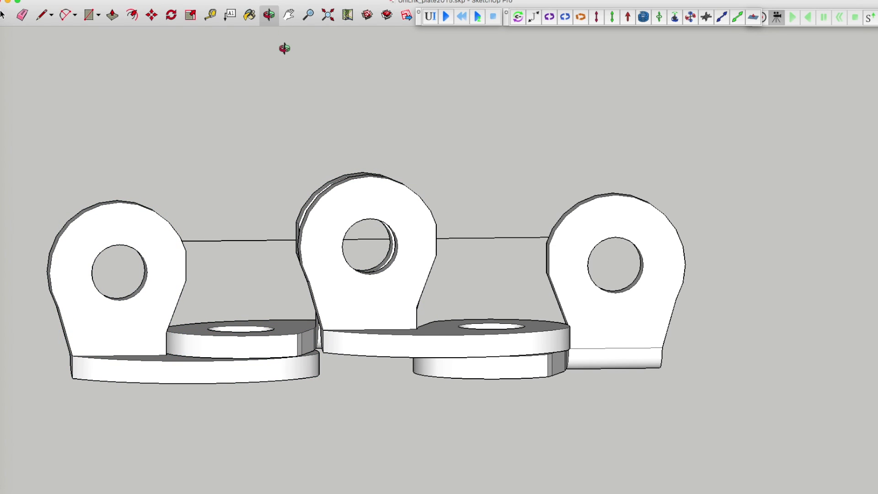
pyautogui.moveTo(358, 227); pyautogui.dragTo(311, 218)
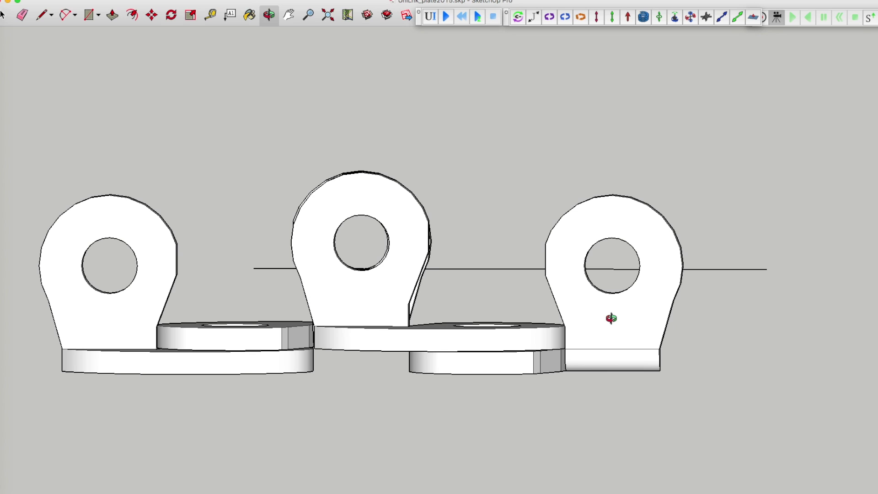
# - Orbit and zoom over the chain to see the links' top faces, ending at a near-level view
pyautogui.scroll(-2, 599, 311)
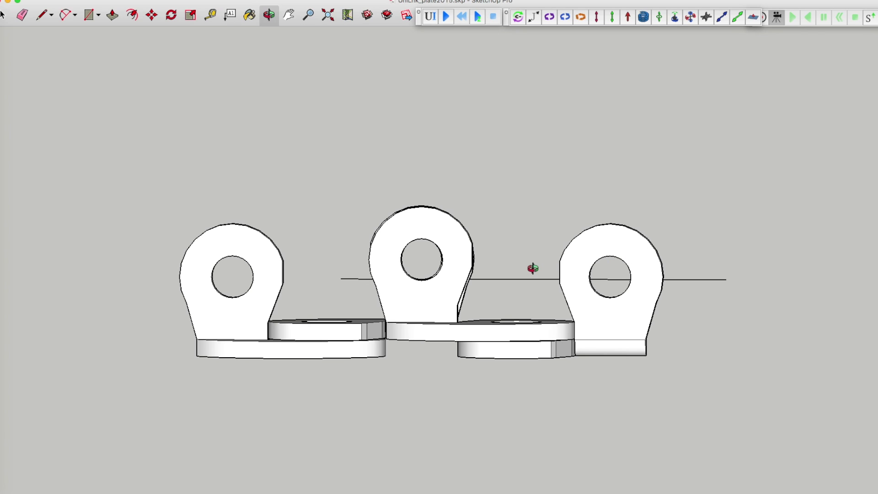
pyautogui.moveTo(438, 249); pyautogui.dragTo(424, 316)
pyautogui.moveTo(441, 224); pyautogui.dragTo(443, 239)
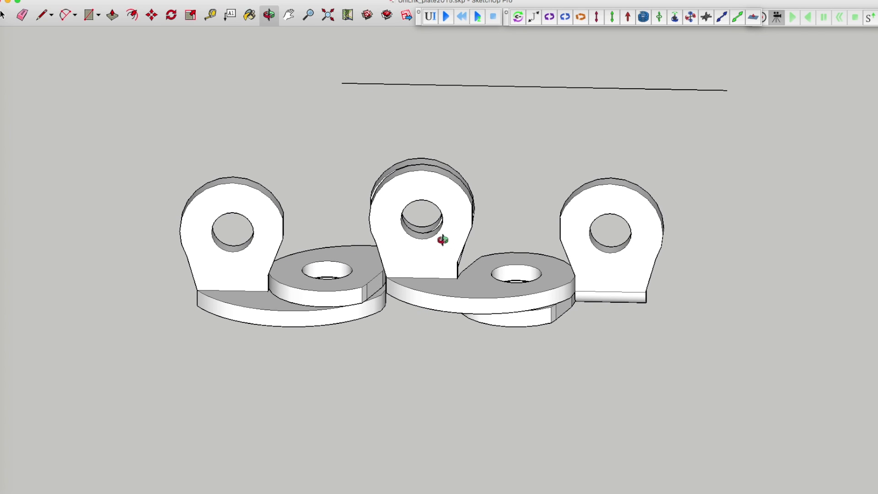
pyautogui.scroll(3, 413, 168)
pyautogui.scroll(1, 412, 167)
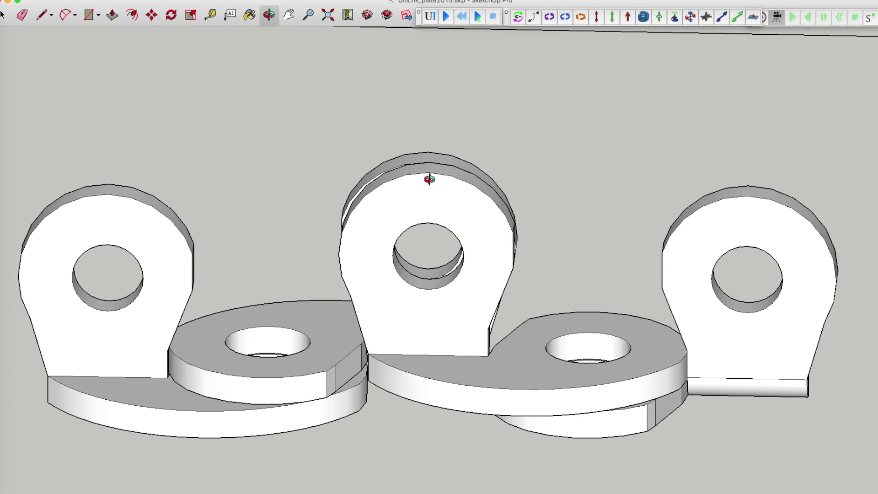
pyautogui.scroll(-1, 427, 178)
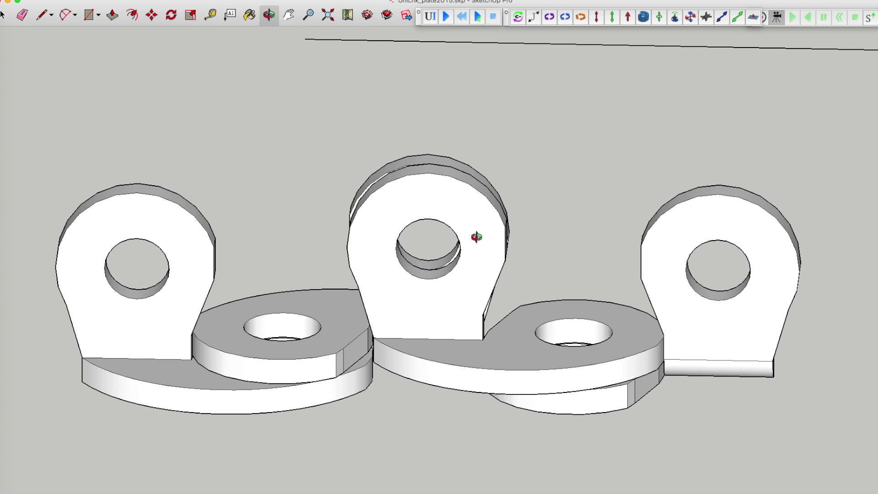
pyautogui.moveTo(471, 297); pyautogui.dragTo(460, 275)
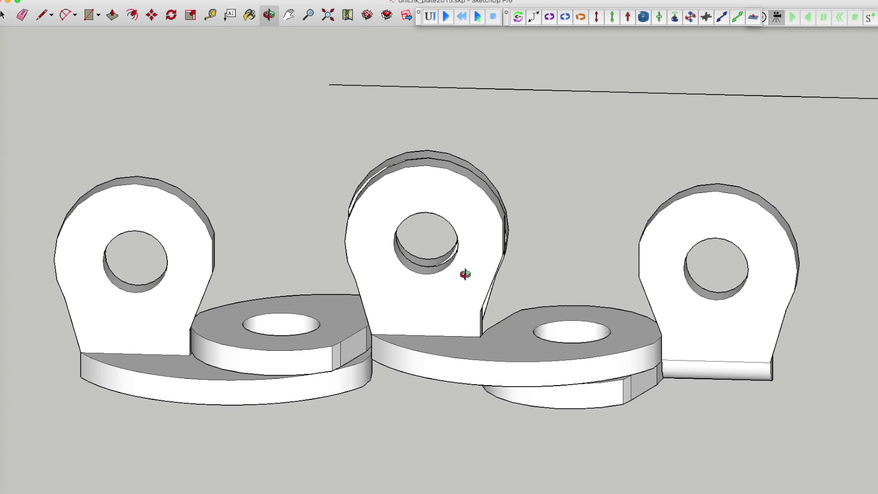
pyautogui.moveTo(417, 290); pyautogui.dragTo(427, 323)
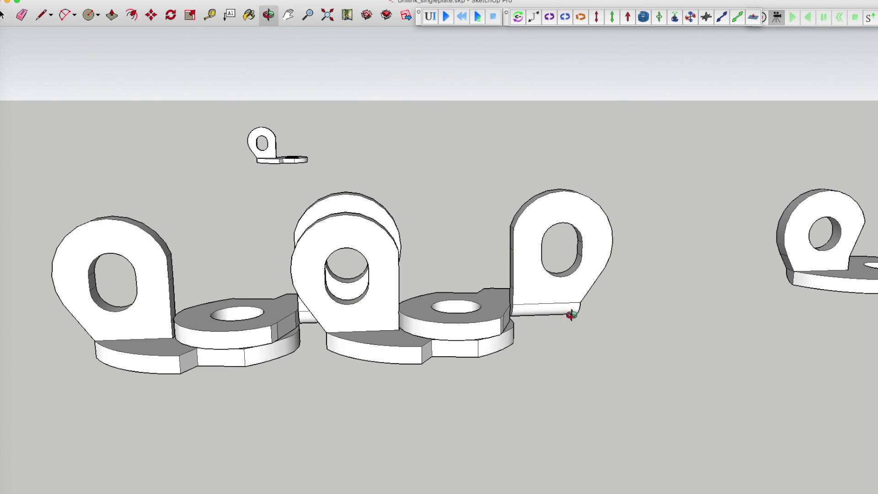
# - Orbit and zoom in on the middle link of the chain
pyautogui.moveTo(570, 314); pyautogui.dragTo(562, 308)
pyautogui.moveTo(503, 180); pyautogui.dragTo(488, 317)
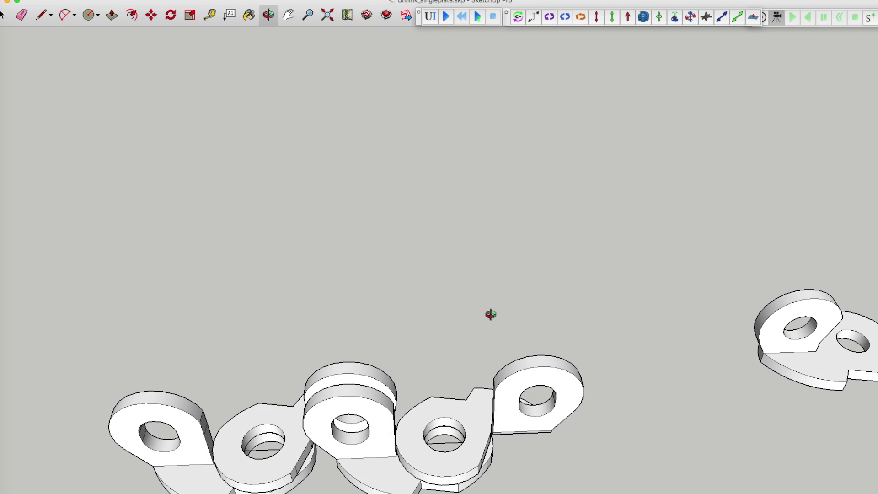
pyautogui.scroll(-5, 495, 302)
pyautogui.moveTo(485, 381)
pyautogui.mouseDown()
pyautogui.moveTo(481, 395)
pyautogui.moveTo(480, 382)
pyautogui.mouseUp()
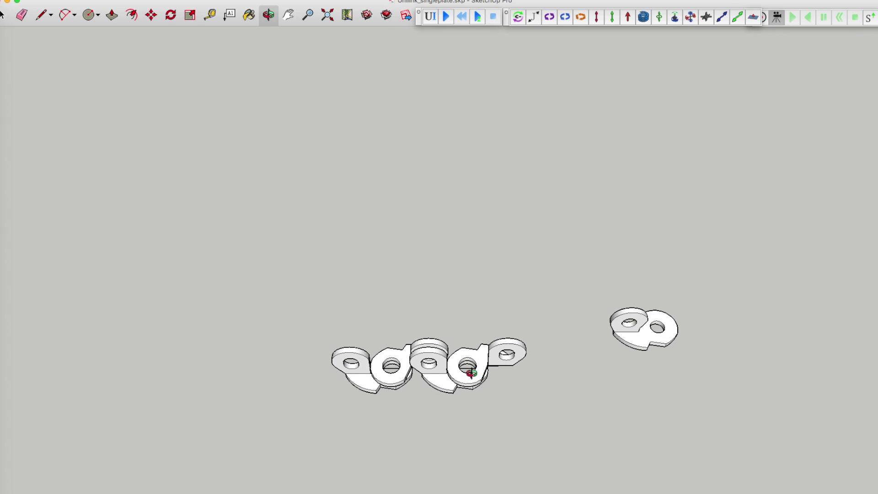
pyautogui.scroll(5, 471, 372)
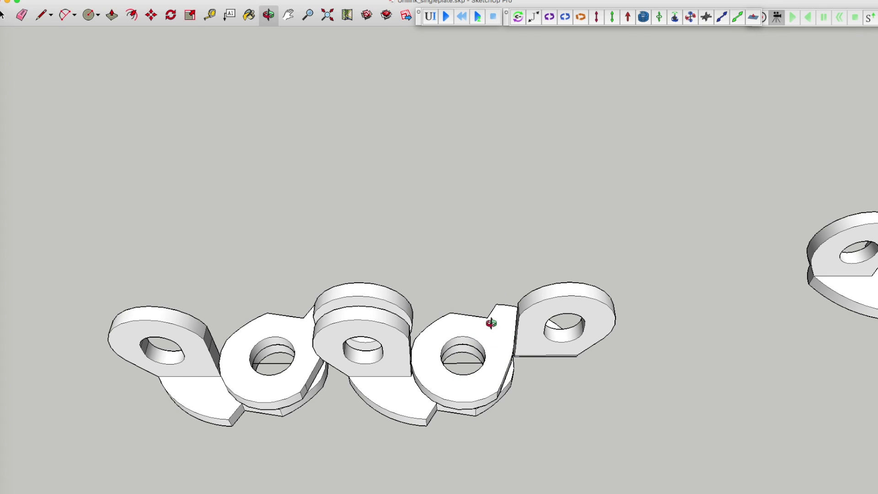
pyautogui.scroll(-5, 373, 289)
pyautogui.scroll(3, 373, 289)
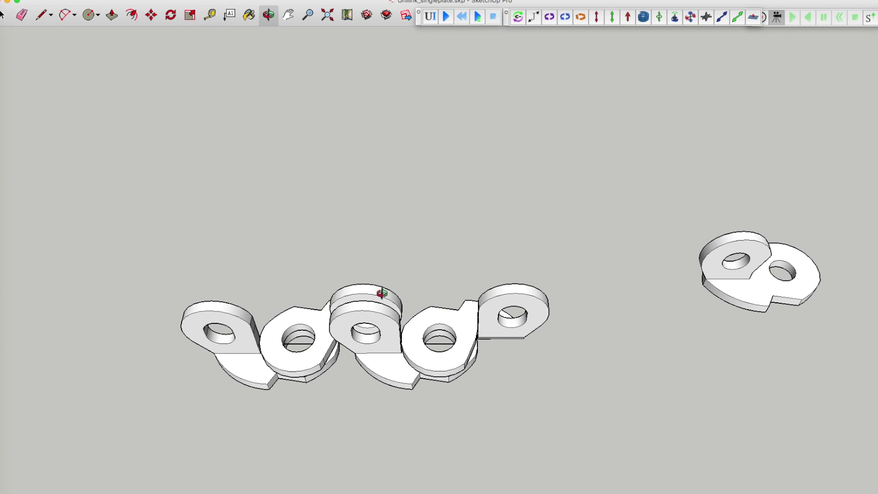
pyautogui.scroll(3, 462, 323)
pyautogui.scroll(2, 462, 323)
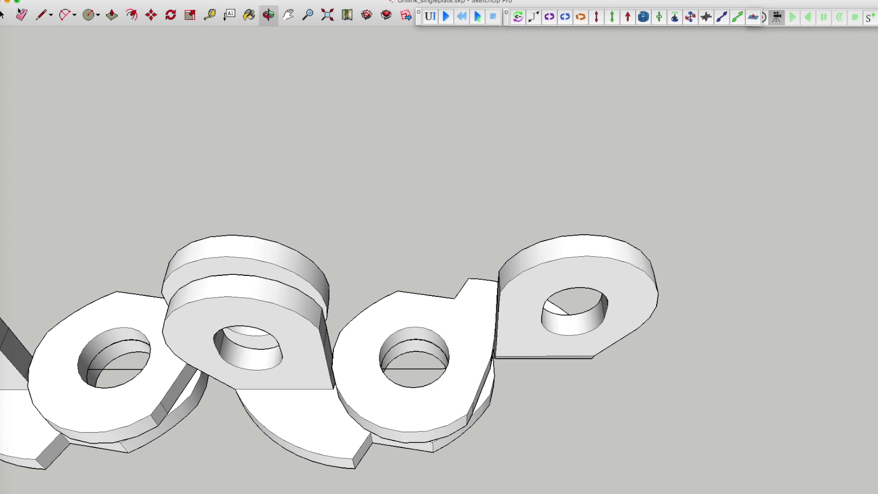
# - Rotate the middle link about its bolt hole, starting from the red axis
pyautogui.click(4, 14)
pyautogui.click(430, 320)
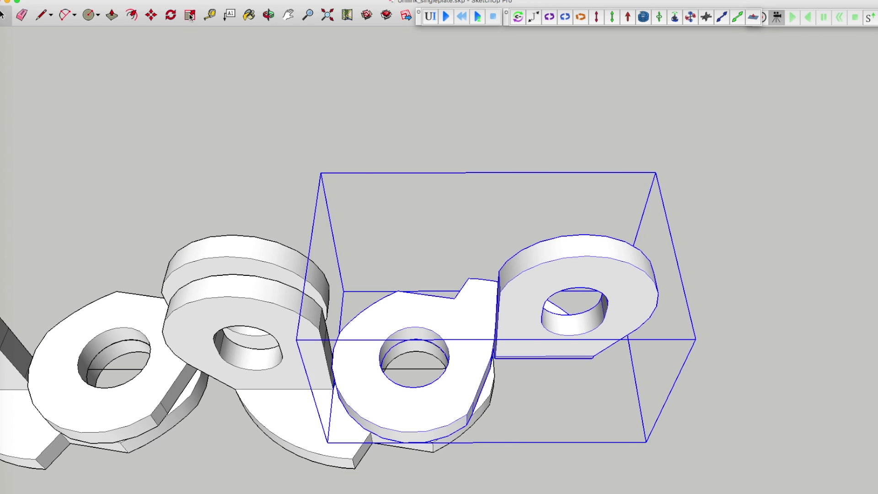
pyautogui.click(170, 14)
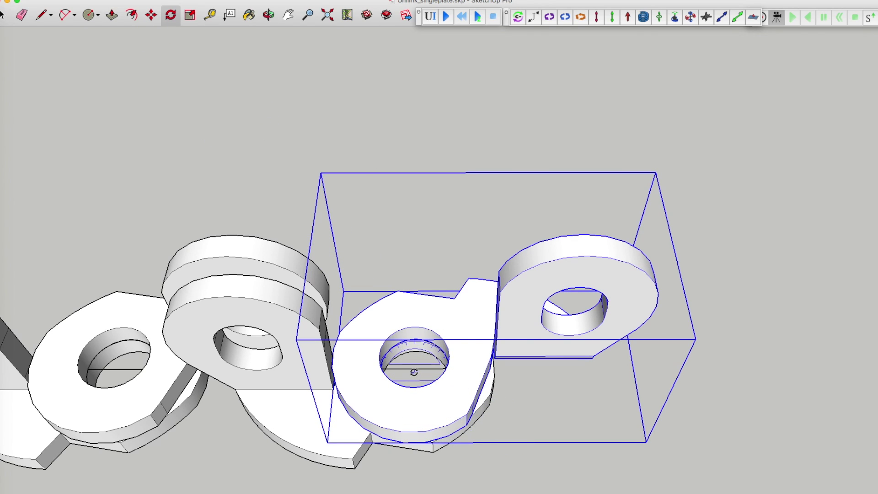
pyautogui.click(414, 368)
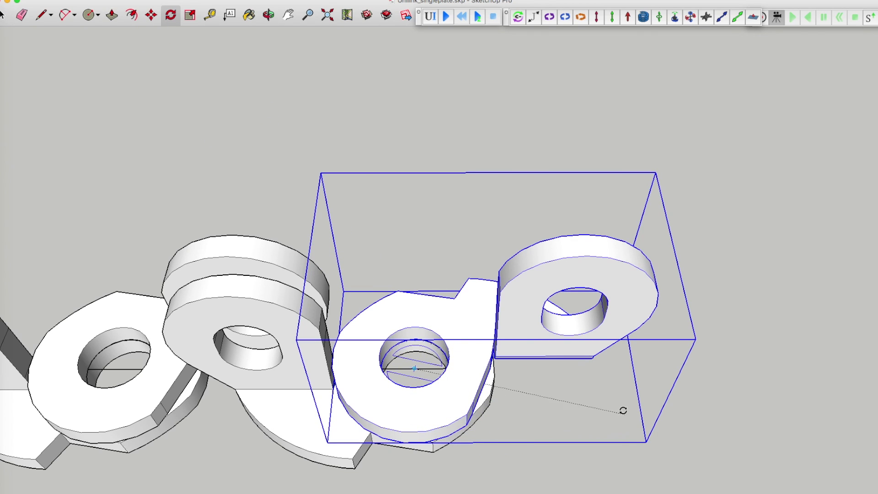
pyautogui.click(629, 376)
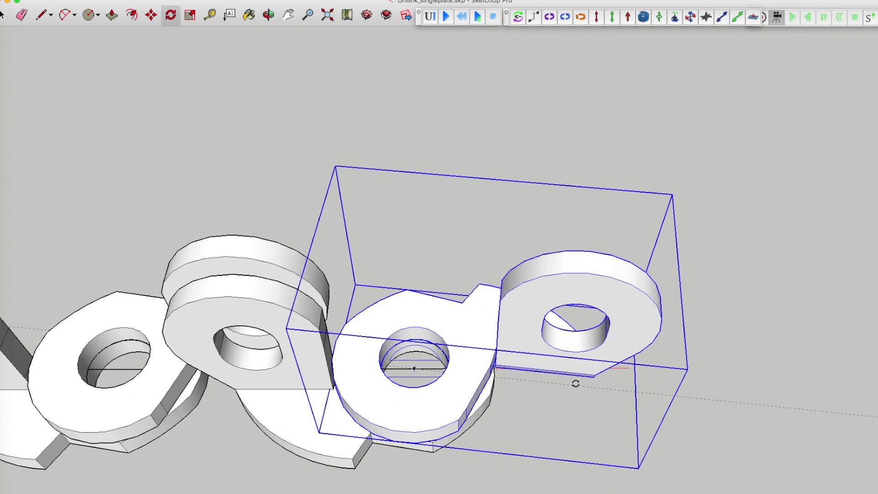
pyautogui.click(573, 364)
pyautogui.click(268, 15)
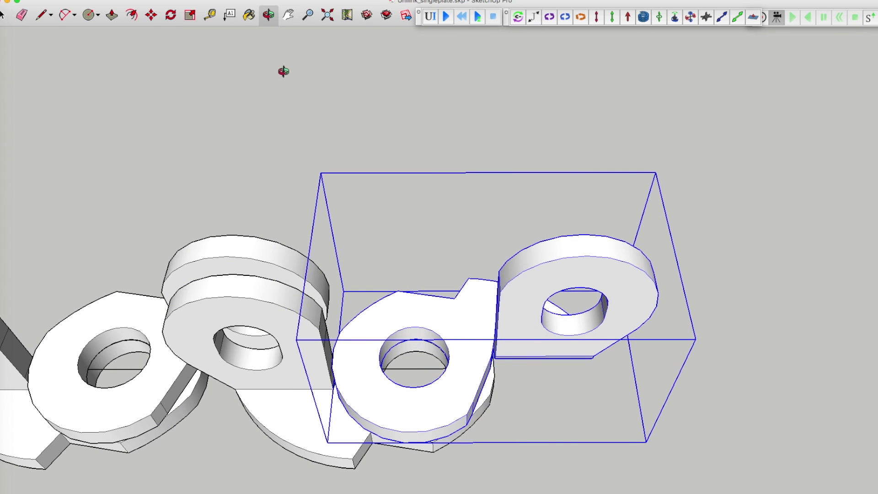
# - Orbit and zoom to a low side-on view along the three overlapping links
pyautogui.moveTo(348, 385); pyautogui.dragTo(369, 126)
pyautogui.scroll(-5, 421, 224)
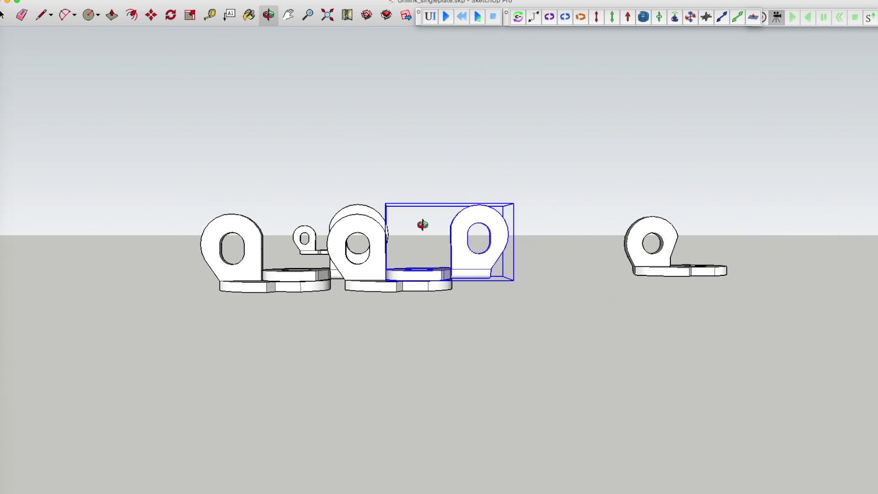
pyautogui.scroll(1, 258, 255)
pyautogui.scroll(2, 258, 255)
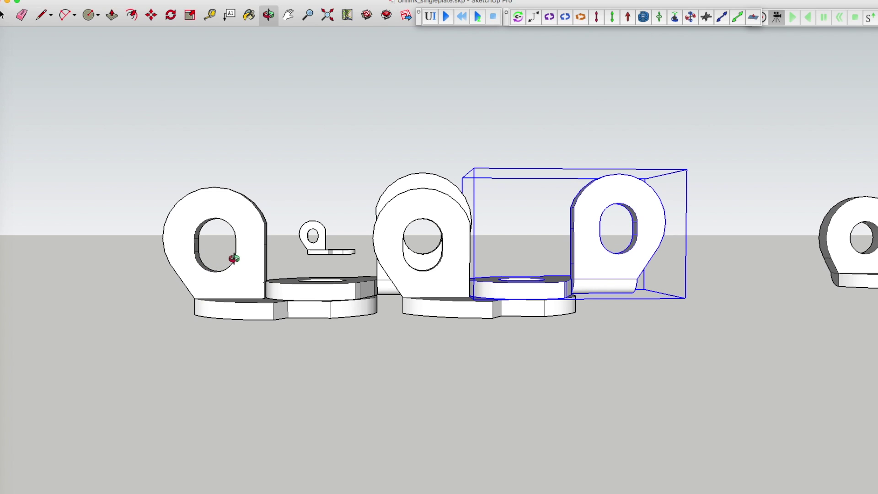
pyautogui.moveTo(213, 266); pyautogui.dragTo(250, 280)
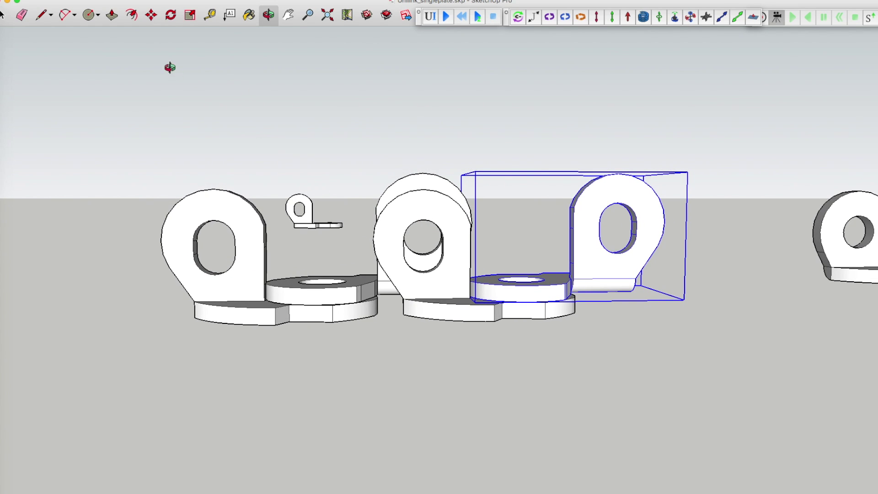
pyautogui.moveTo(553, 294); pyautogui.dragTo(267, 314)
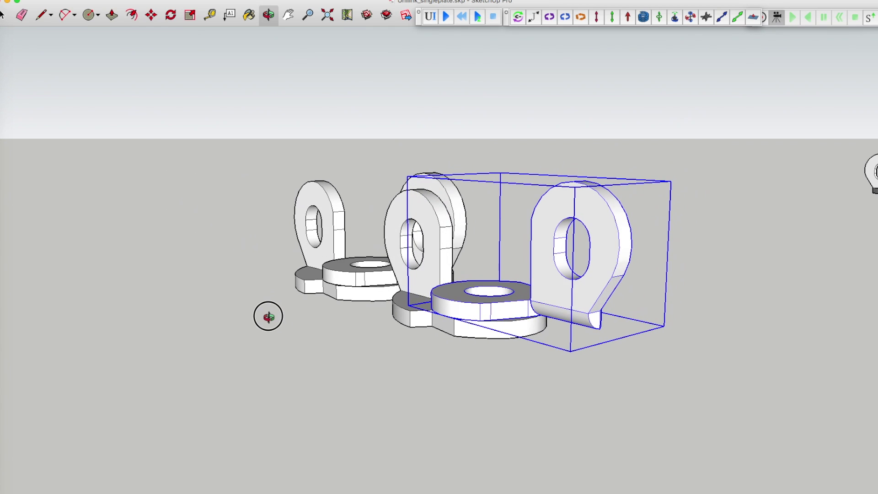
pyautogui.moveTo(611, 280); pyautogui.dragTo(158, 264)
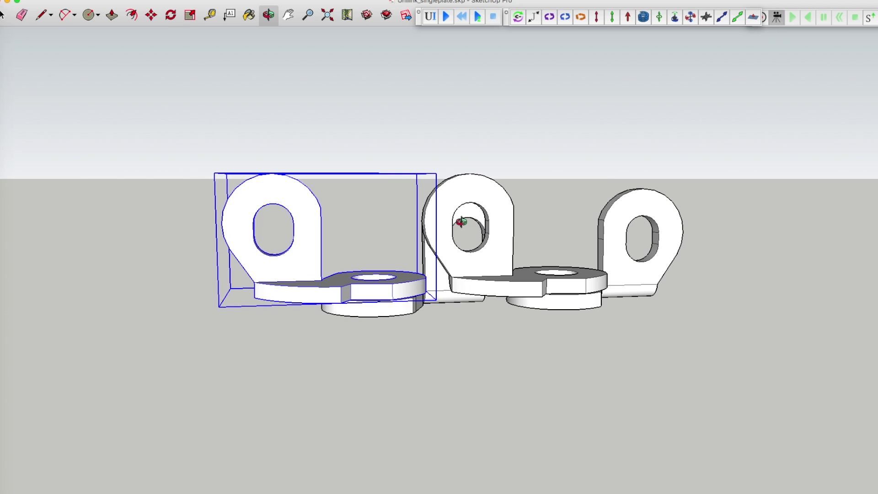
pyautogui.moveTo(519, 290); pyautogui.dragTo(443, 290)
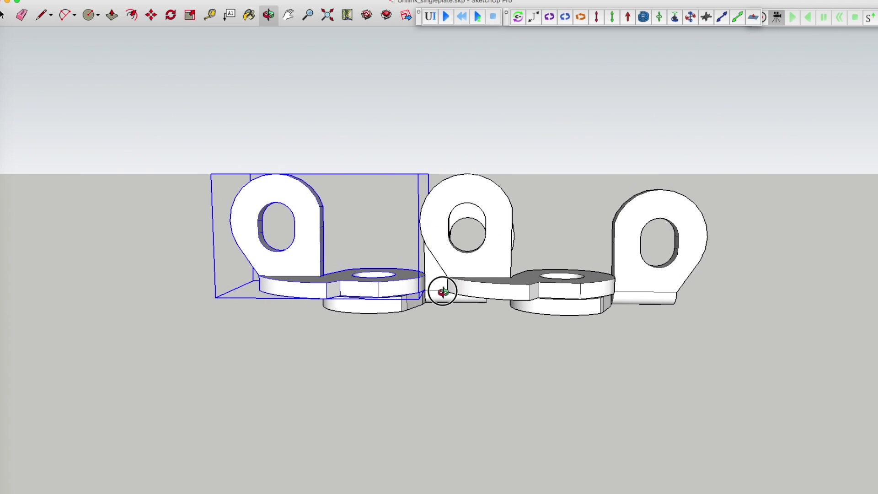
# - Select the middle and right chain links and move them upward together
pyautogui.click(6, 16)
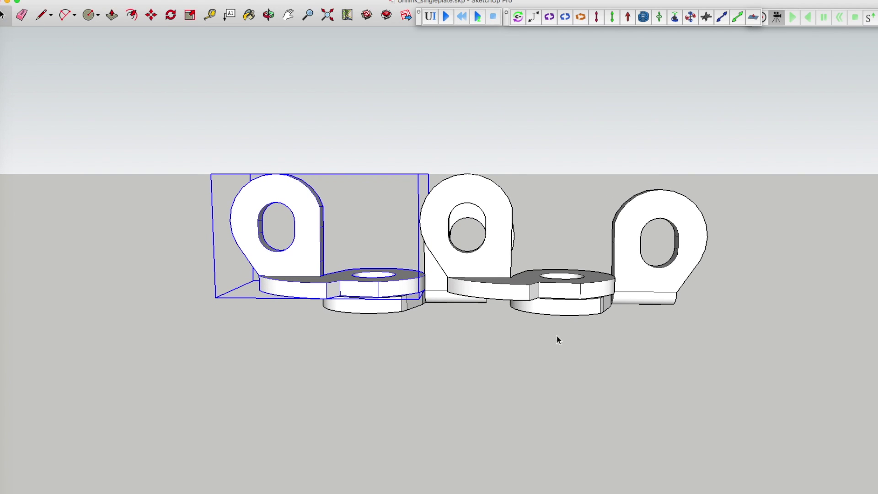
pyautogui.click(550, 294)
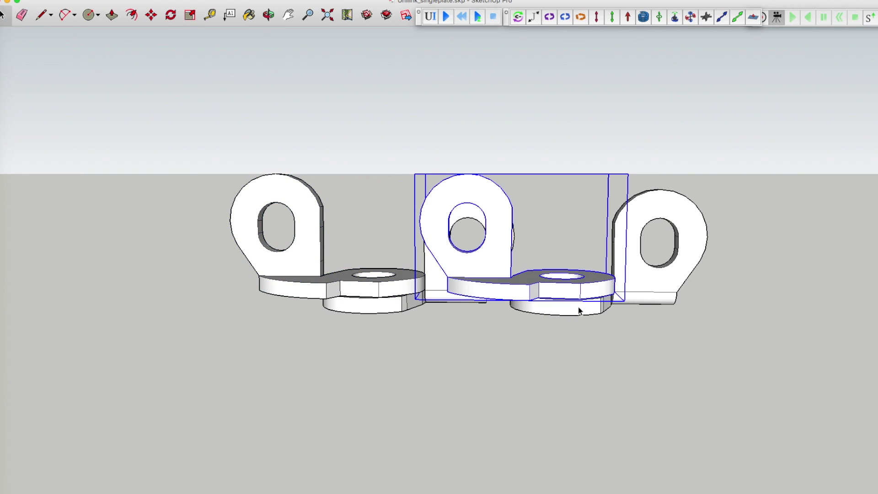
pyautogui.keyDown('alt'); pyautogui.click(638, 301); pyautogui.keyUp('alt')
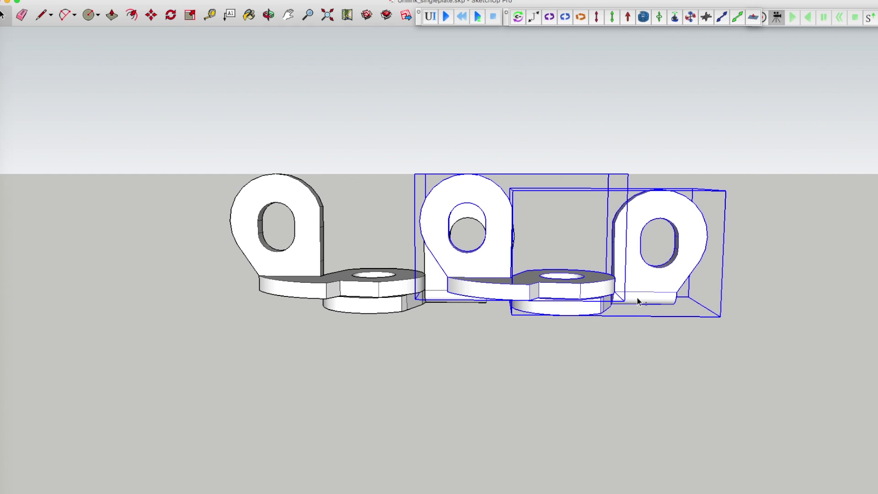
pyautogui.click(151, 15)
pyautogui.moveTo(774, 294); pyautogui.dragTo(788, 310)
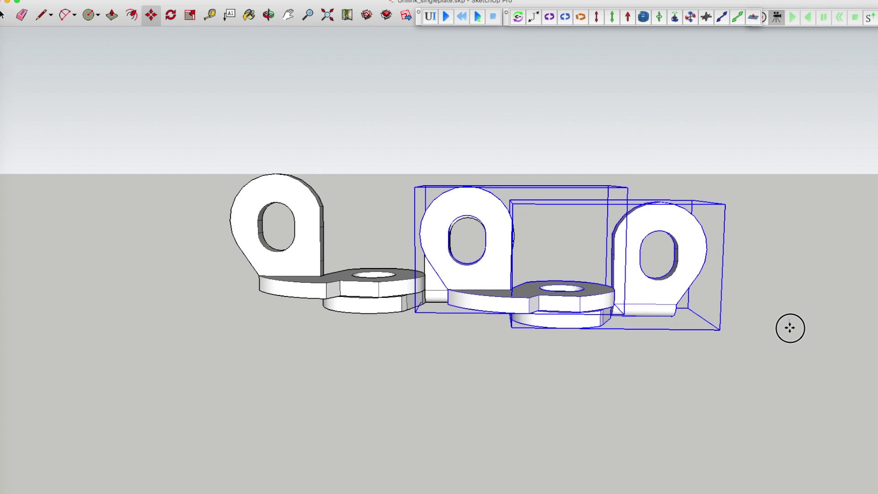
# - Rotate the two links upward about the middle link's hole, then shift them slightly right
pyautogui.click(171, 16)
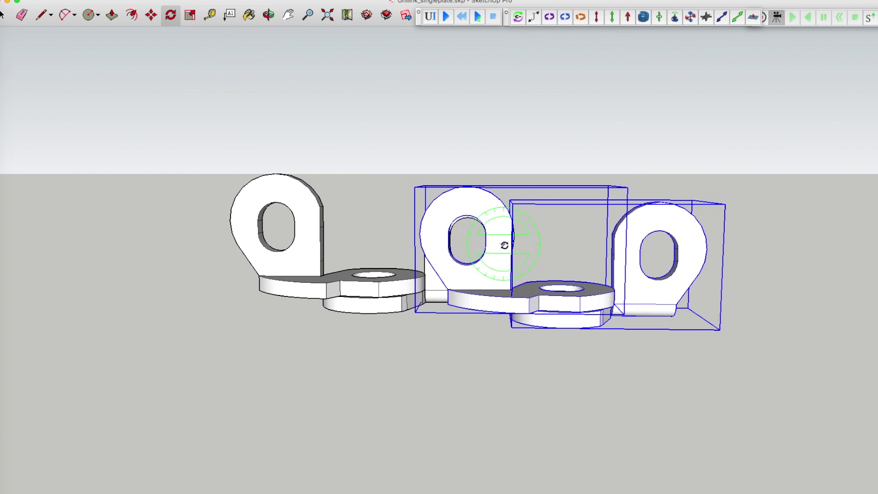
pyautogui.click(470, 243)
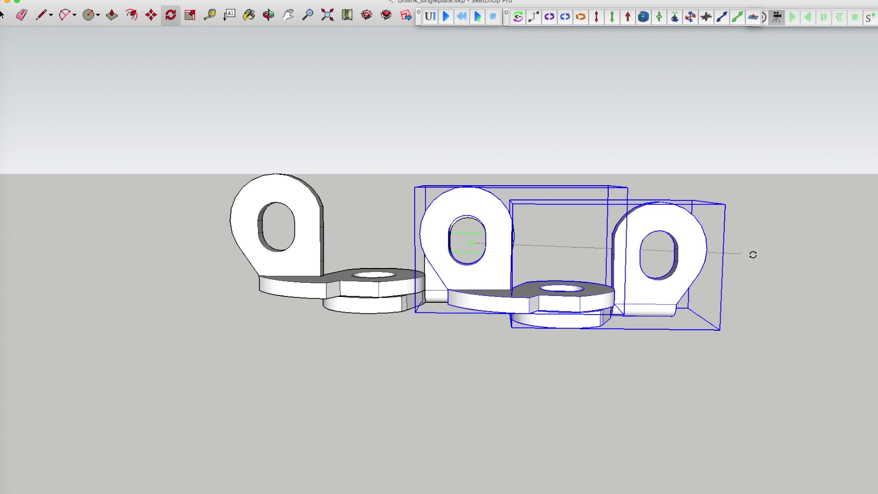
pyautogui.click(775, 242)
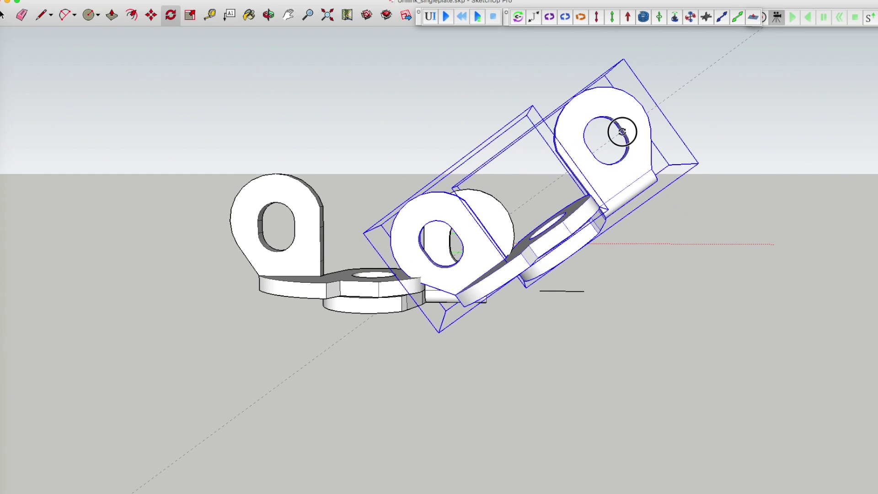
pyautogui.click(619, 133)
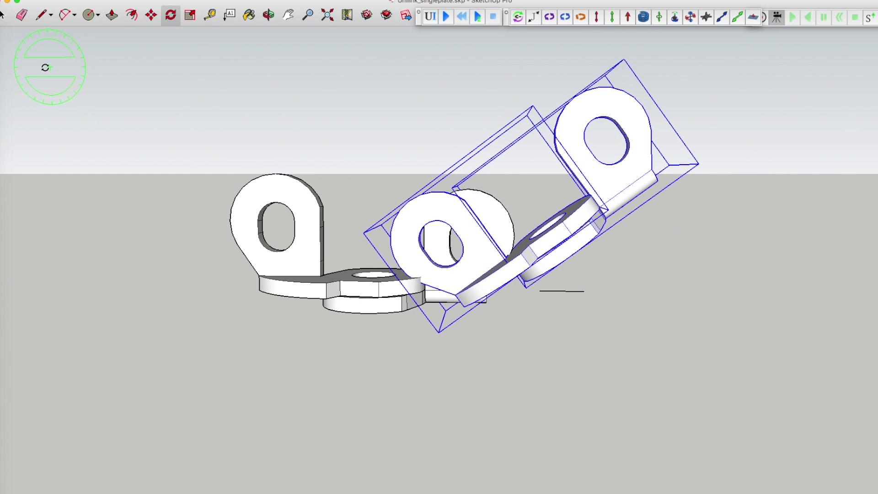
pyautogui.click(151, 15)
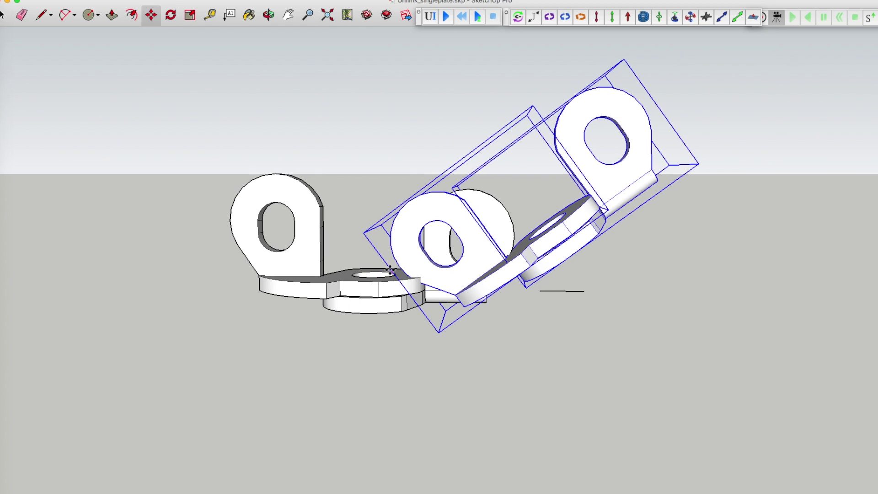
pyautogui.click(523, 312)
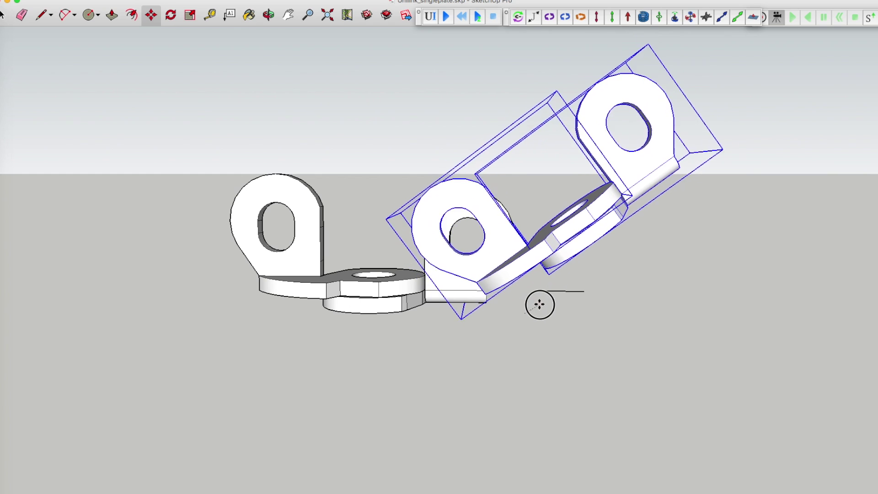
pyautogui.moveTo(542, 314); pyautogui.dragTo(541, 316)
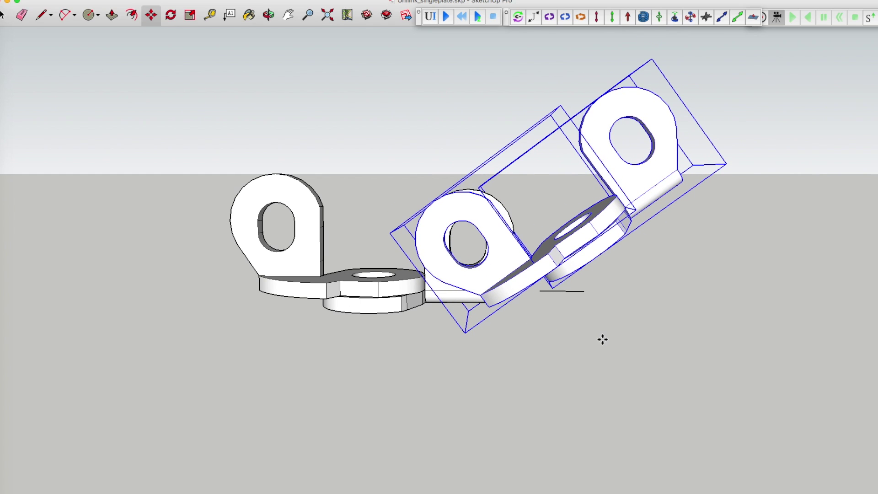
# - Orbit and zoom around the upward-bent chain to view it from several angles
pyautogui.click(268, 15)
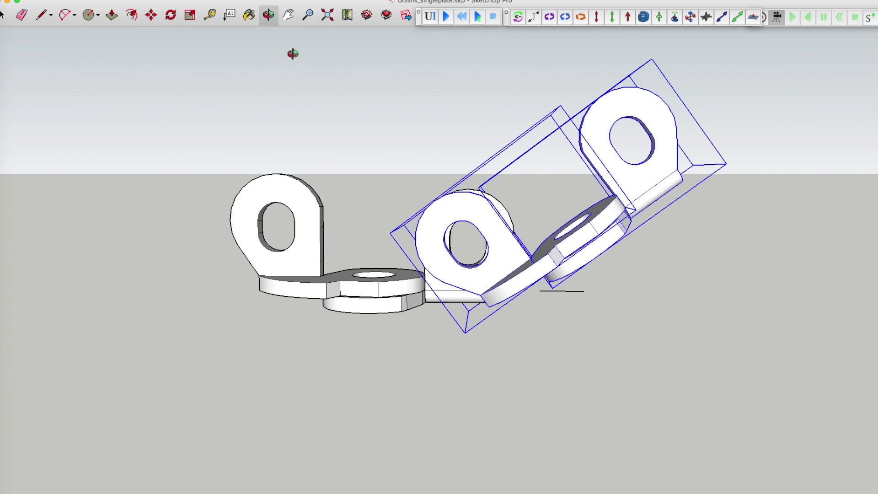
pyautogui.moveTo(247, 208); pyautogui.dragTo(464, 249)
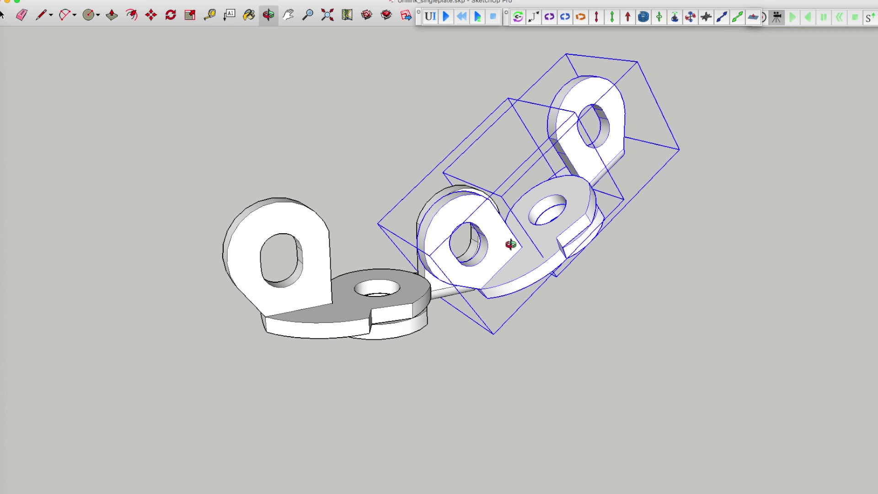
pyautogui.moveTo(526, 250); pyautogui.dragTo(352, 292)
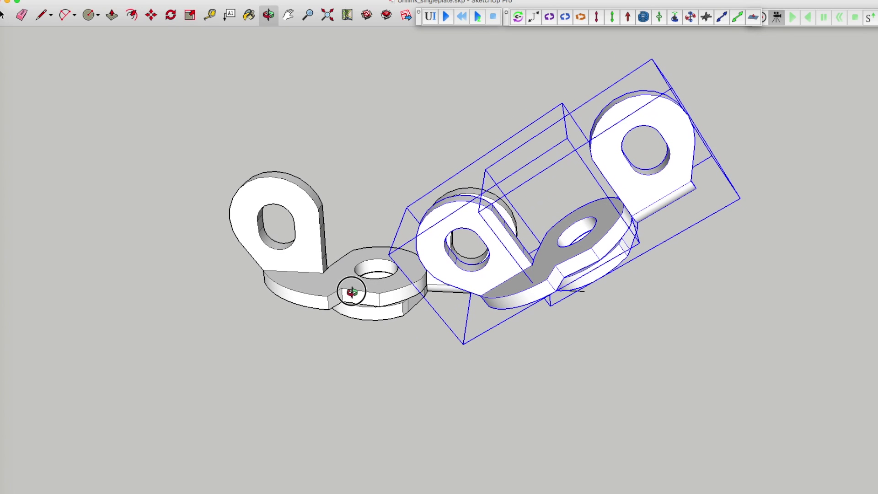
pyautogui.moveTo(473, 318); pyautogui.dragTo(496, 275)
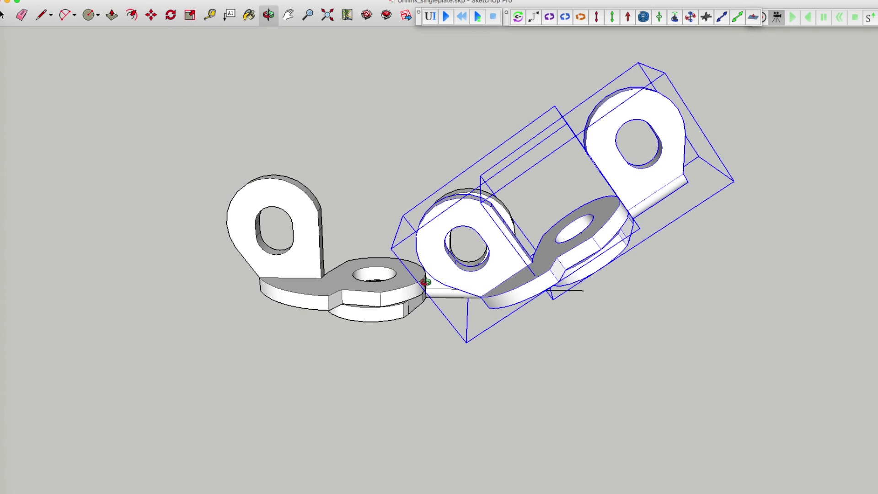
pyautogui.scroll(3, 425, 282)
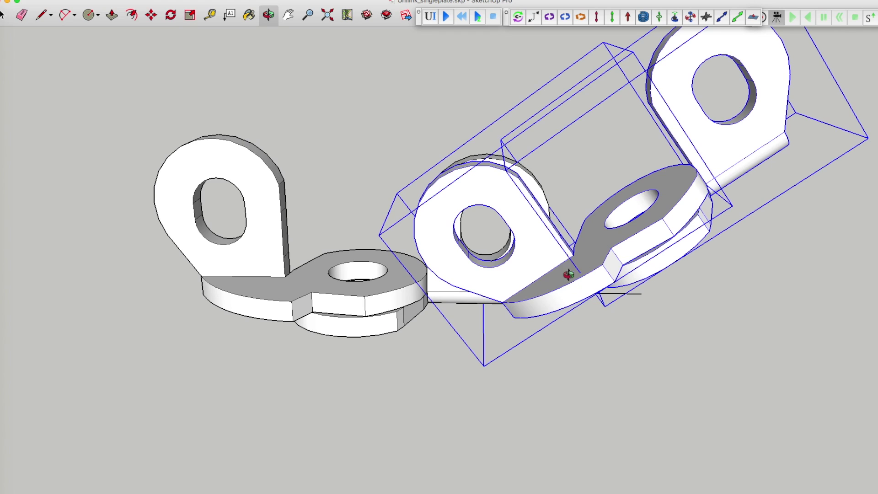
pyautogui.scroll(-2, 571, 268)
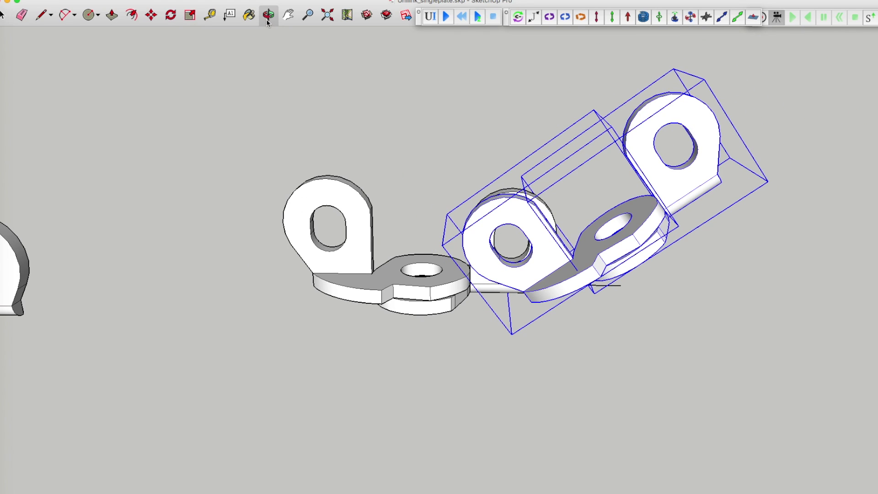
# - Select the left and middle chain links, then zoom out to show every bracket copy
pyautogui.click(292, 15)
pyautogui.click(4, 16)
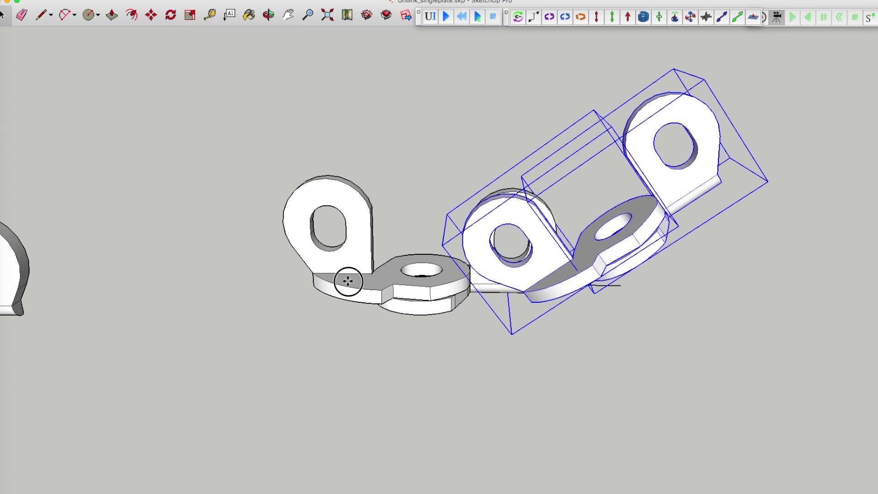
pyautogui.click(378, 288)
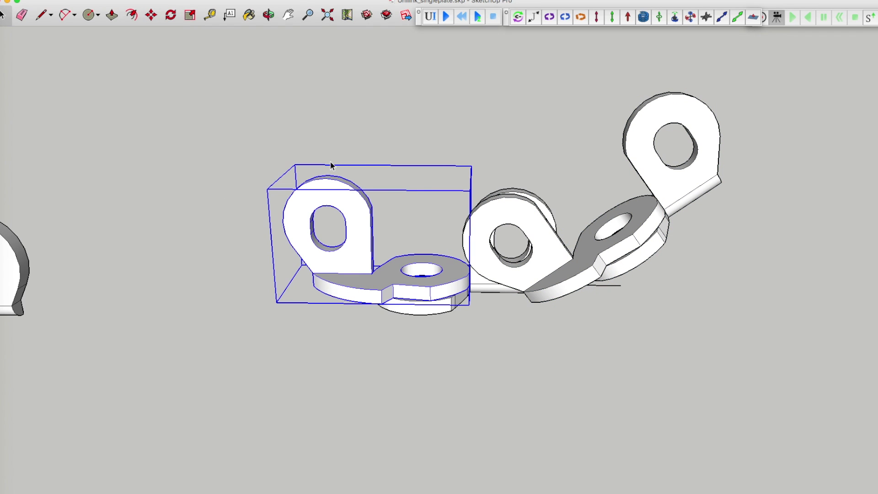
pyautogui.click(454, 308)
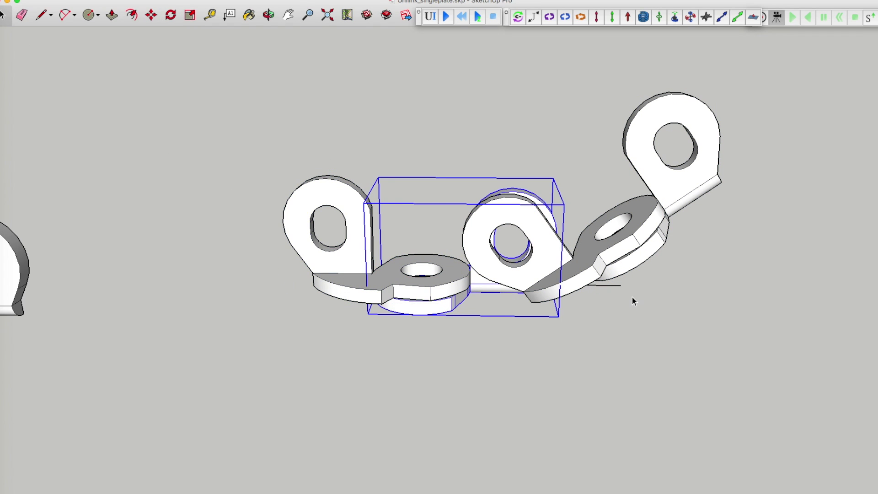
pyautogui.scroll(-1, 509, 229)
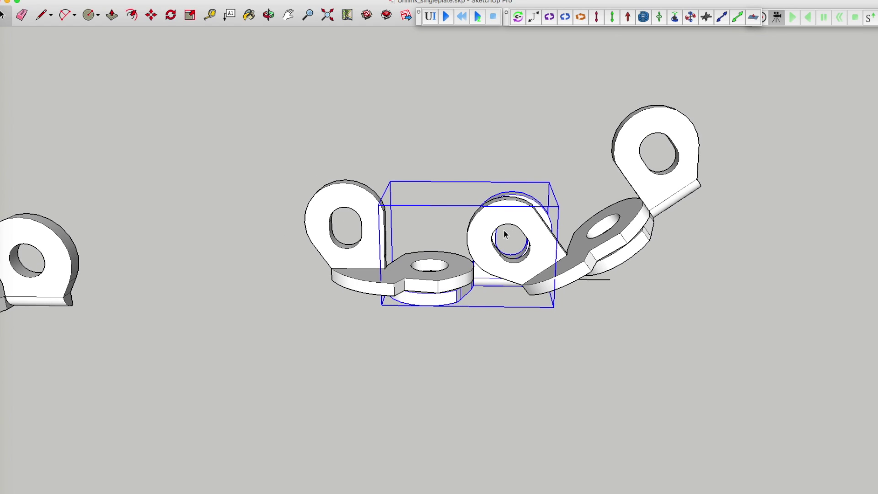
pyautogui.scroll(-4, 458, 224)
pyautogui.scroll(-3, 421, 219)
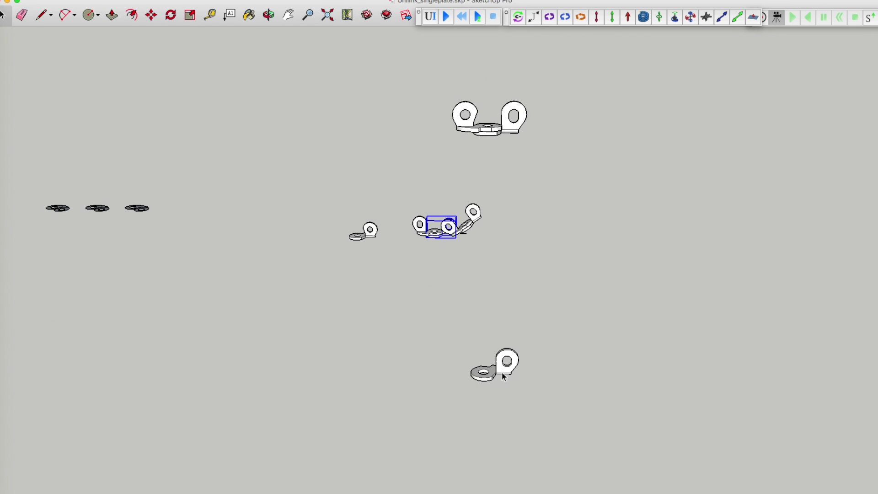
# - Zoom into the standalone bracket and orbit around its disc plate and upright slotted lug
pyautogui.scroll(6, 502, 376)
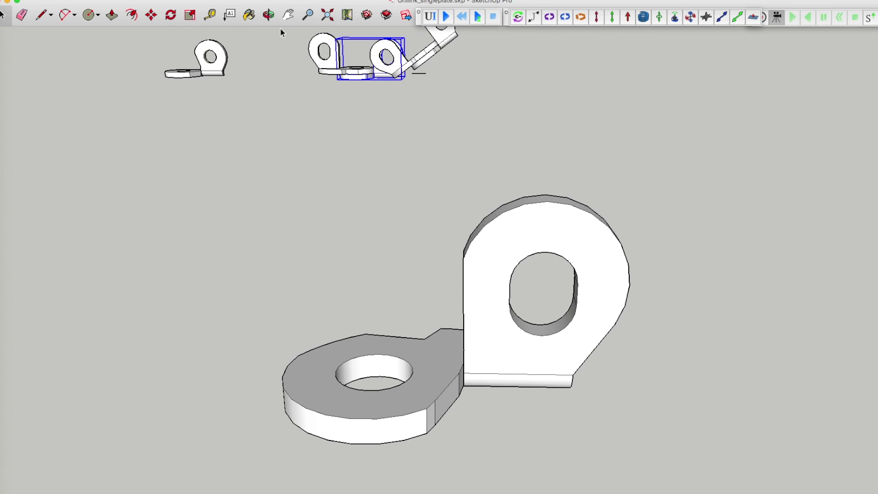
pyautogui.click(268, 15)
pyautogui.moveTo(316, 283)
pyautogui.mouseDown()
pyautogui.moveTo(324, 325)
pyautogui.moveTo(304, 310)
pyautogui.moveTo(320, 315)
pyautogui.mouseUp()
pyautogui.moveTo(566, 263)
pyautogui.mouseDown()
pyautogui.moveTo(630, 288)
pyautogui.moveTo(715, 241)
pyautogui.moveTo(704, 245)
pyautogui.mouseUp()
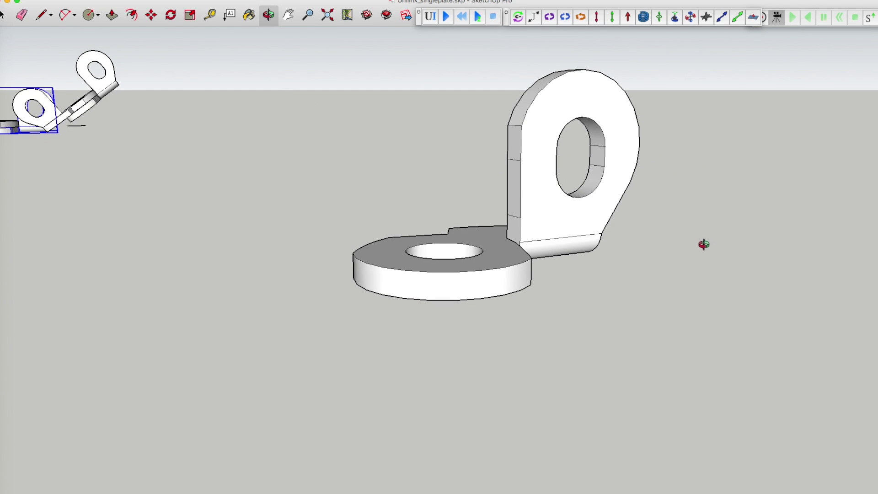
pyautogui.moveTo(584, 230); pyautogui.dragTo(613, 254)
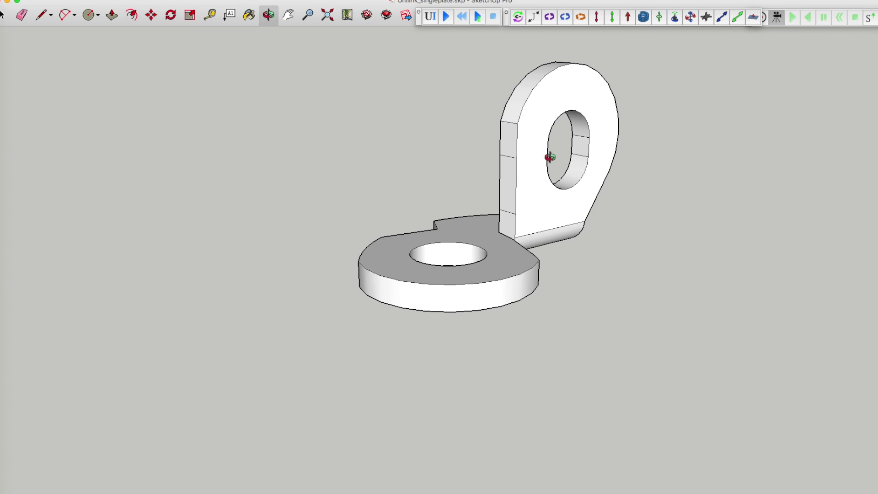
pyautogui.scroll(2, 548, 160)
pyautogui.moveTo(469, 321); pyautogui.dragTo(476, 398)
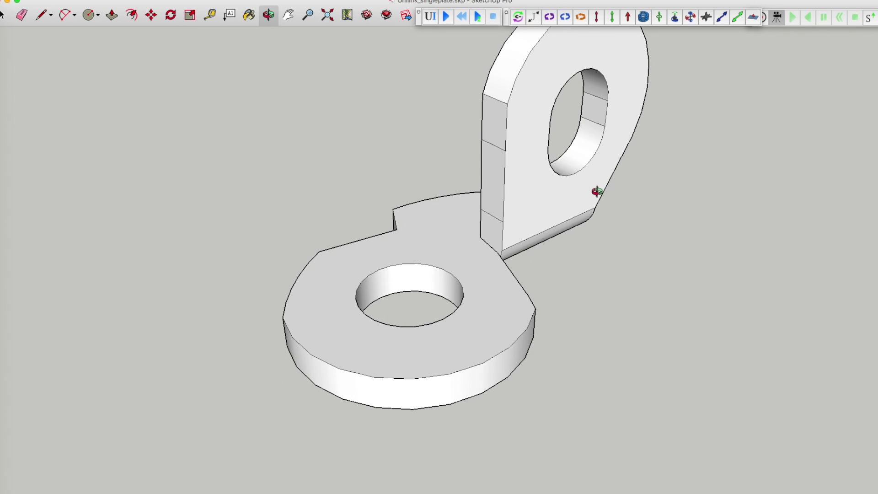
pyautogui.moveTo(599, 207); pyautogui.dragTo(562, 301)
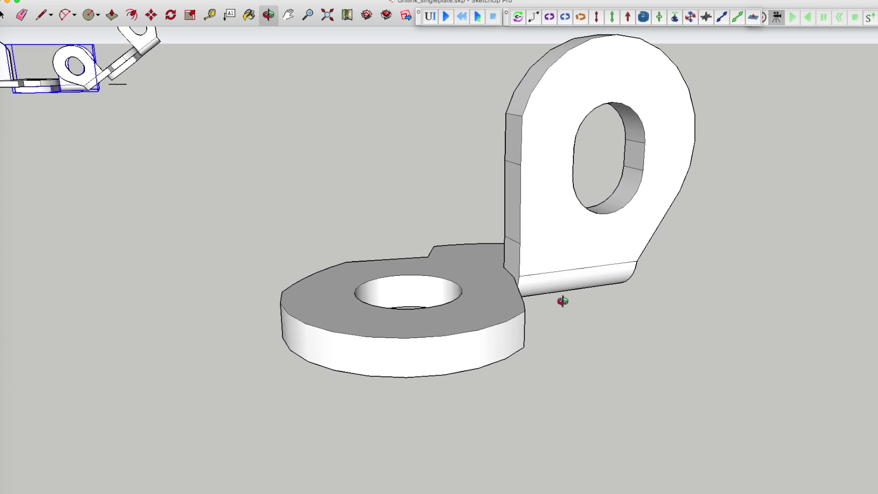